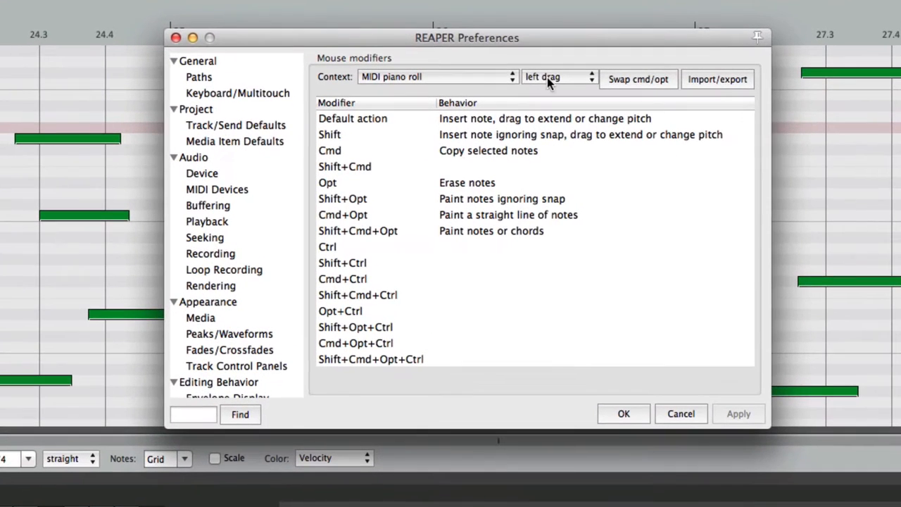
Step: Switch the mouse modifier context to MIDI piano roll left click
{"action": "left_click", "coordinate": [523, 93]}
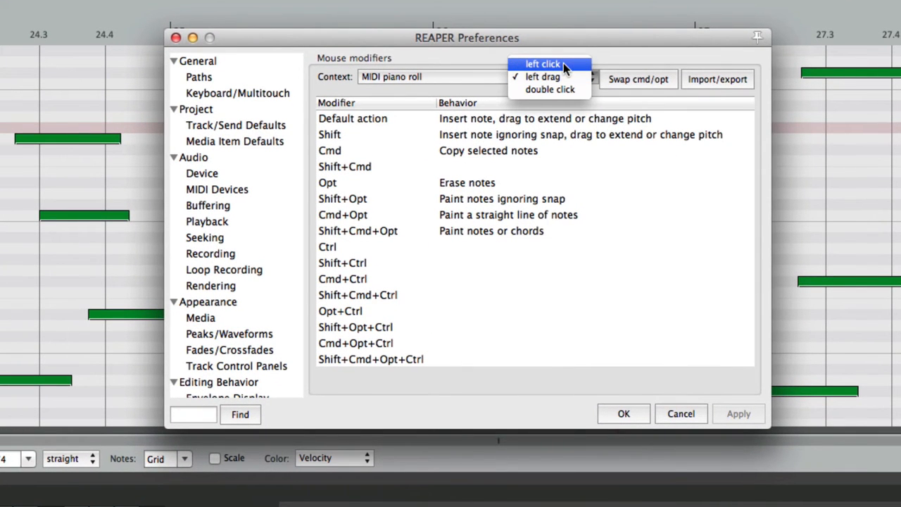
{"action": "left_click", "coordinate": [563, 63]}
{"action": "left_click", "coordinate": [539, 118]}
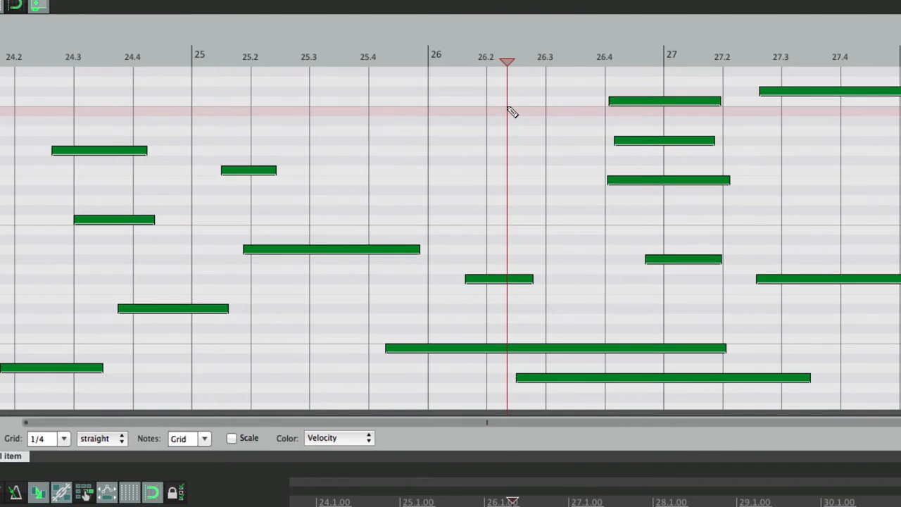
Step: Select notes from 26.5 down to the long bottom note, then click empty space to deselect and move the cursor
{"action": "left_click", "coordinate": [633, 101]}
{"action": "left_click", "coordinate": [703, 349], "text": "shift"}
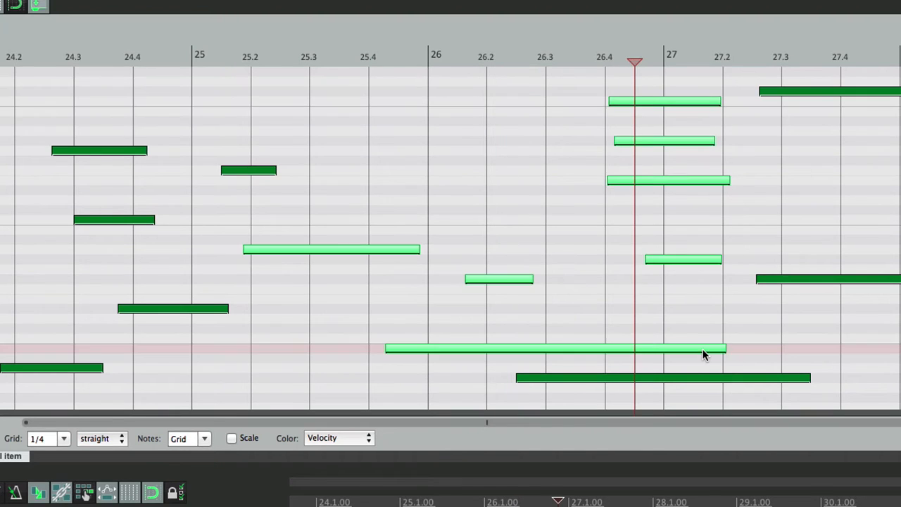
{"action": "left_click", "coordinate": [477, 150]}
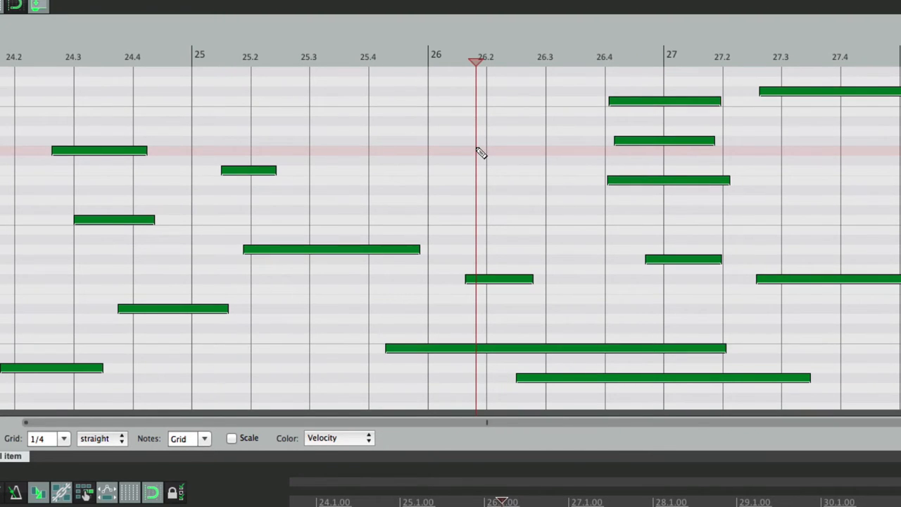
{"action": "key", "text": "super+comma"}
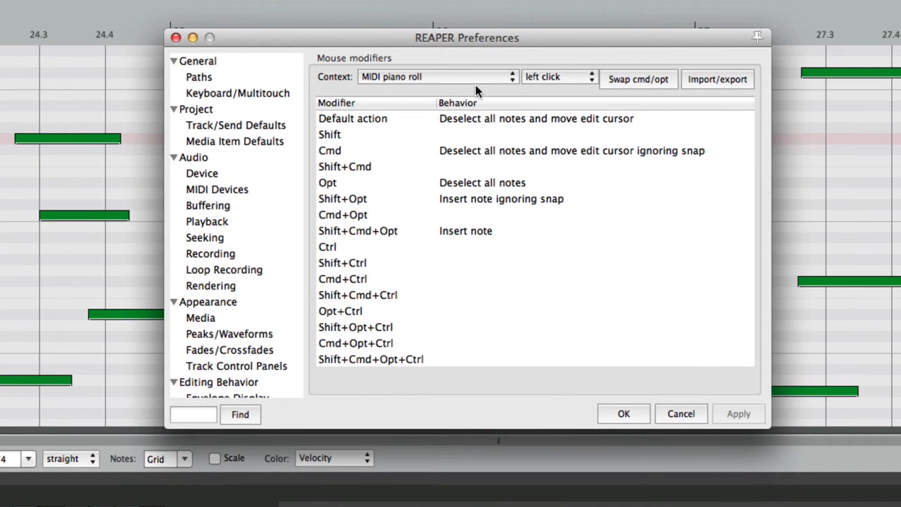
Step: Set the left-click Default action to 'Deselect all notes' and apply
{"action": "left_click", "coordinate": [499, 119]}
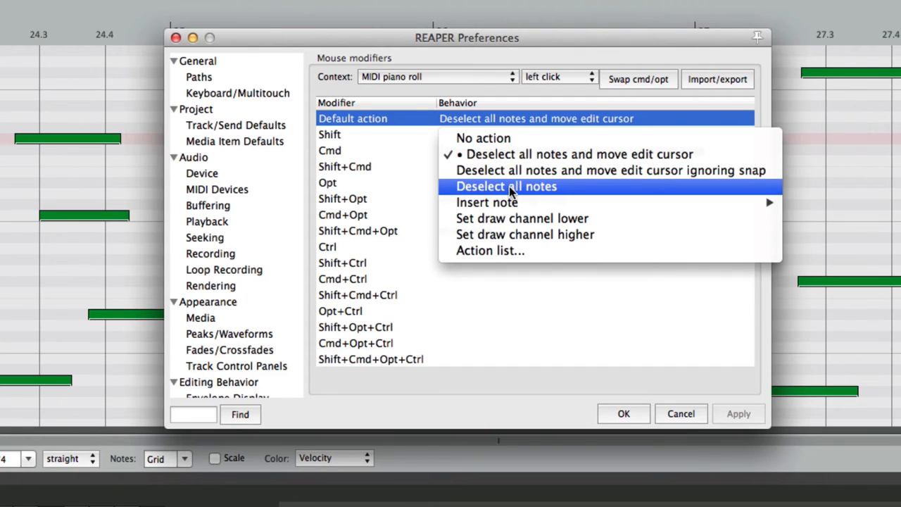
{"action": "left_click", "coordinate": [511, 186]}
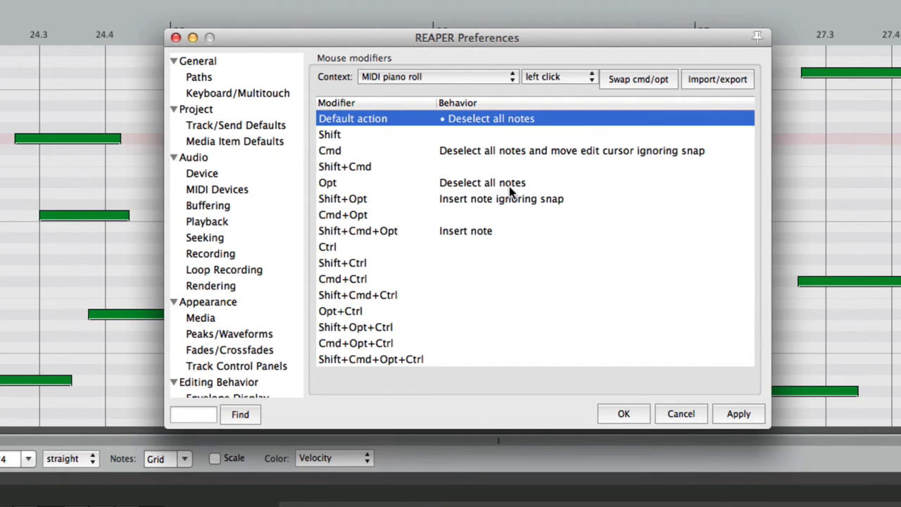
{"action": "left_click", "coordinate": [498, 185]}
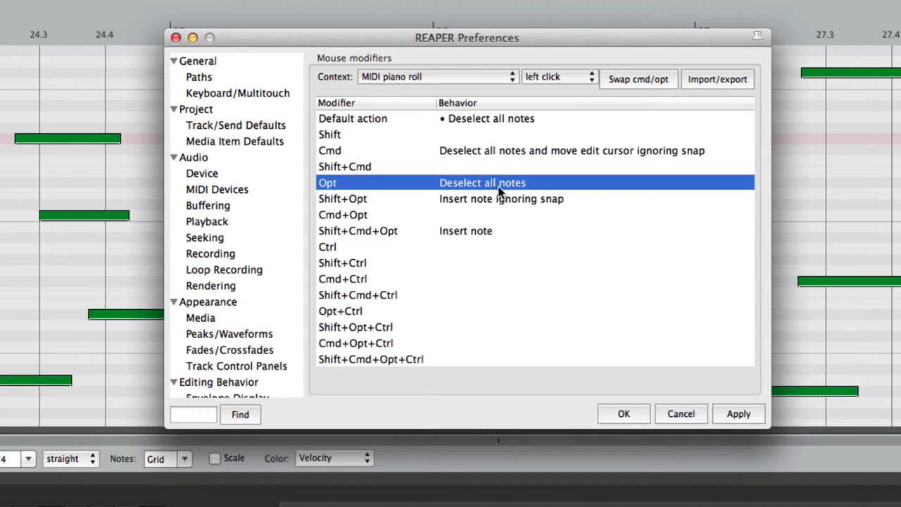
{"action": "key", "text": "Return"}
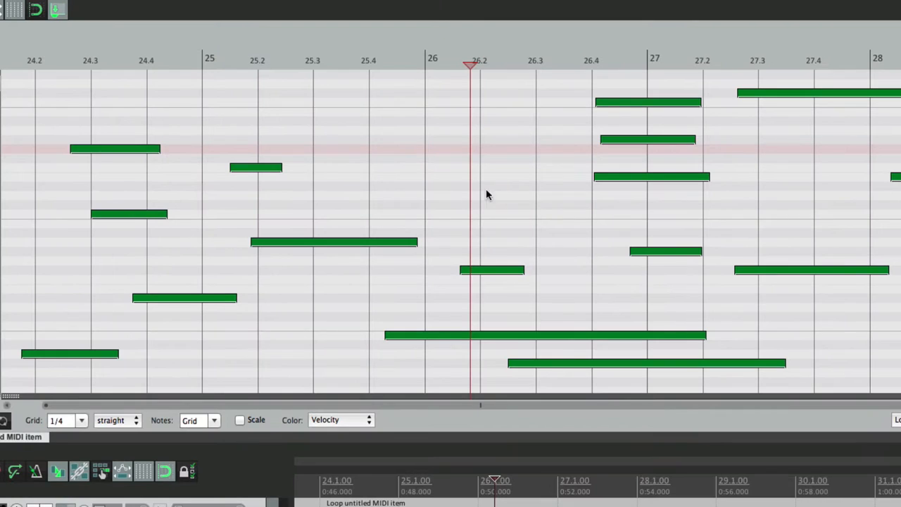
Step: Select the bar 27 chord and click empty space to deselect it, leaving the edit cursor put
{"action": "left_click", "coordinate": [696, 84]}
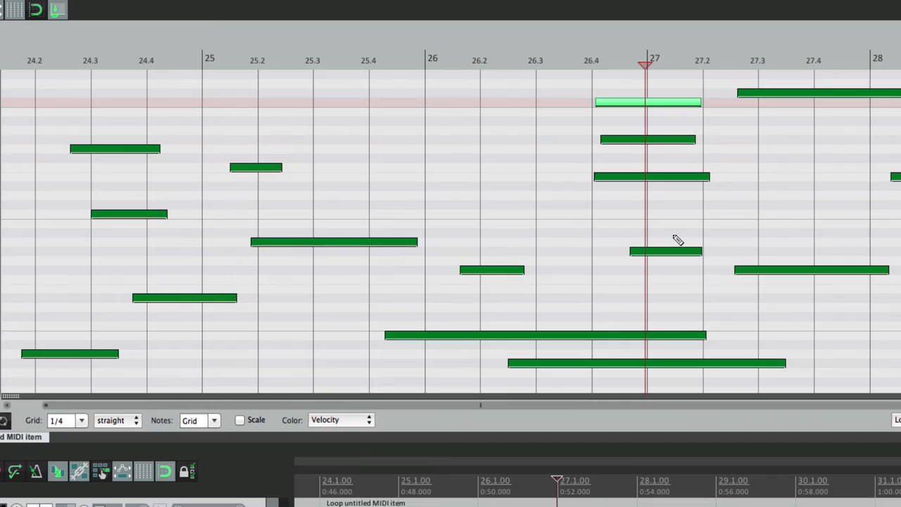
{"action": "left_click", "coordinate": [674, 249], "text": "shift"}
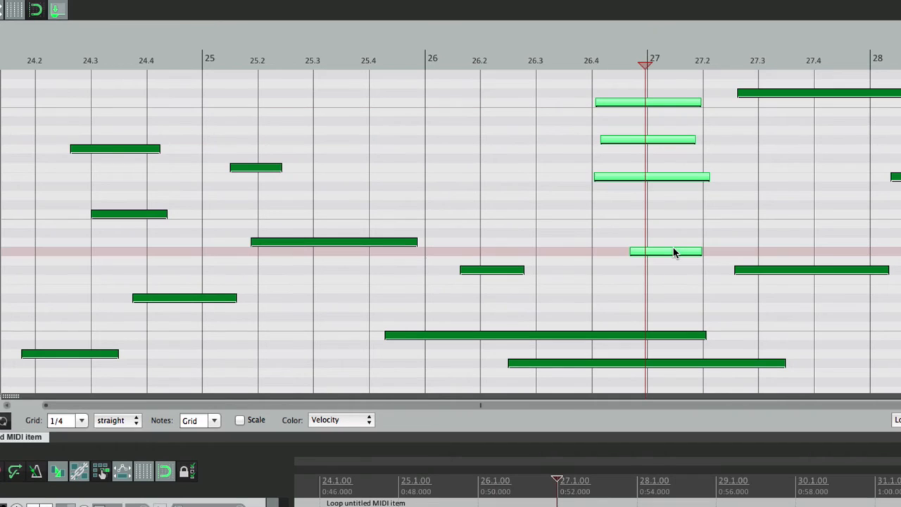
{"action": "left_click", "coordinate": [506, 127]}
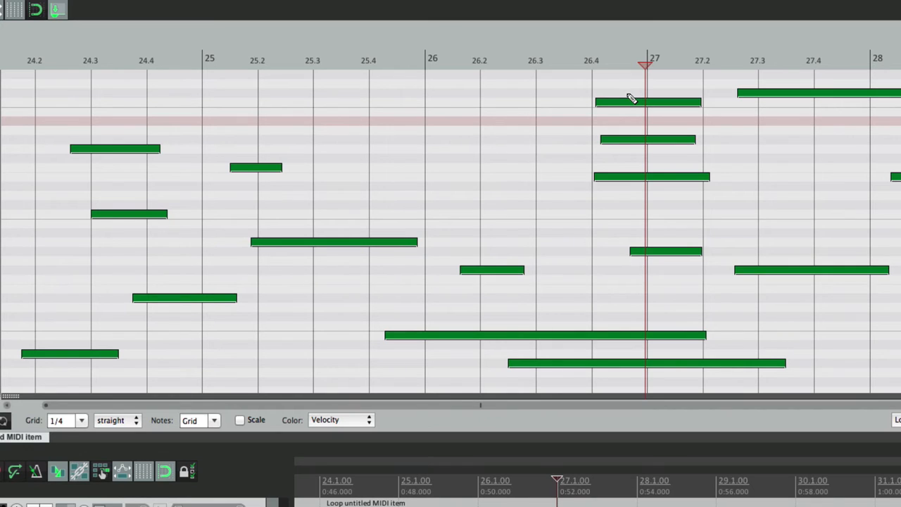
Step: Restore the chord selection, play from just before bar 25, and deselect the chord during playback
{"action": "left_click", "coordinate": [183, 62]}
{"action": "key", "text": "super+z"}
{"action": "key", "text": "space"}
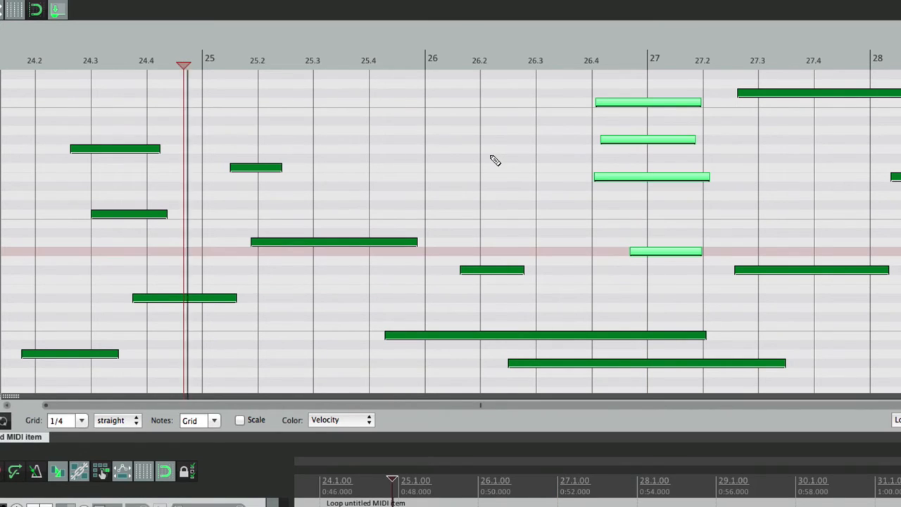
{"action": "left_click", "coordinate": [513, 132]}
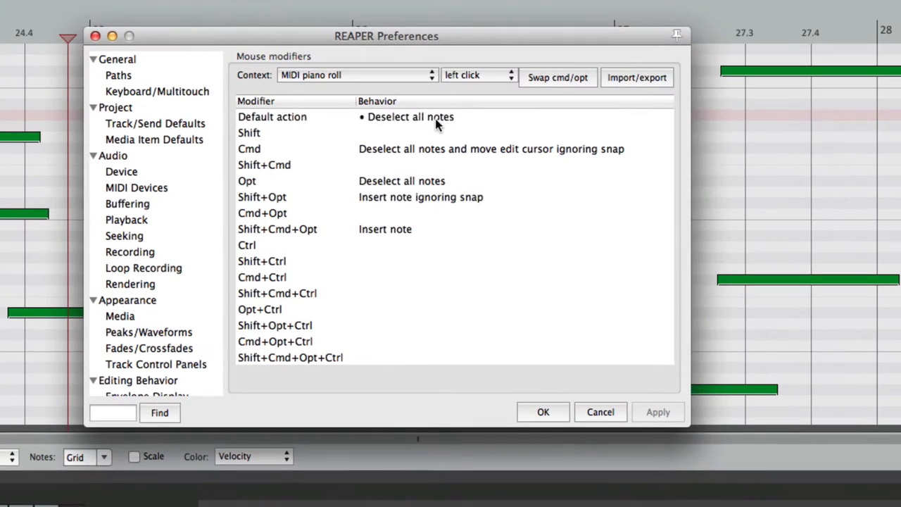
Step: Set the left-click Default action to Insert note > Just insert and add a test note near 26.1
{"action": "left_click", "coordinate": [486, 129]}
{"action": "mouse_move", "coordinate": [441, 204]}
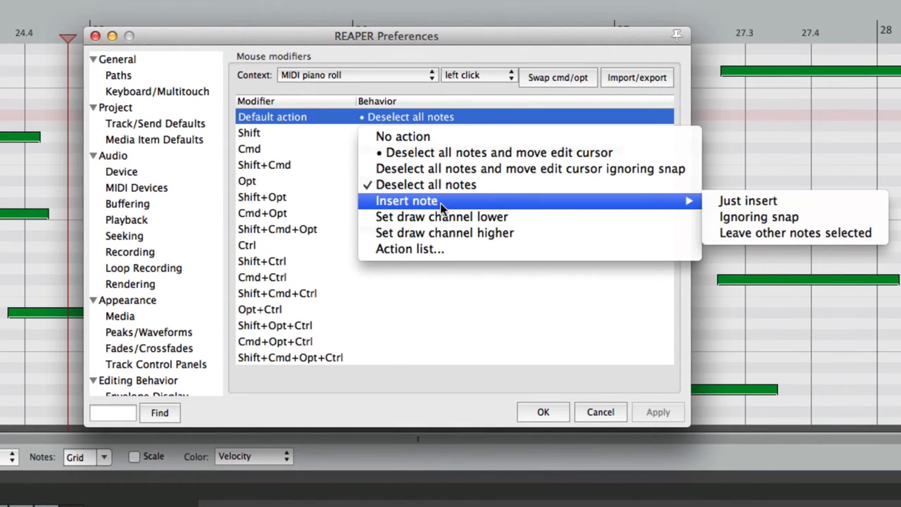
{"action": "left_click", "coordinate": [729, 204]}
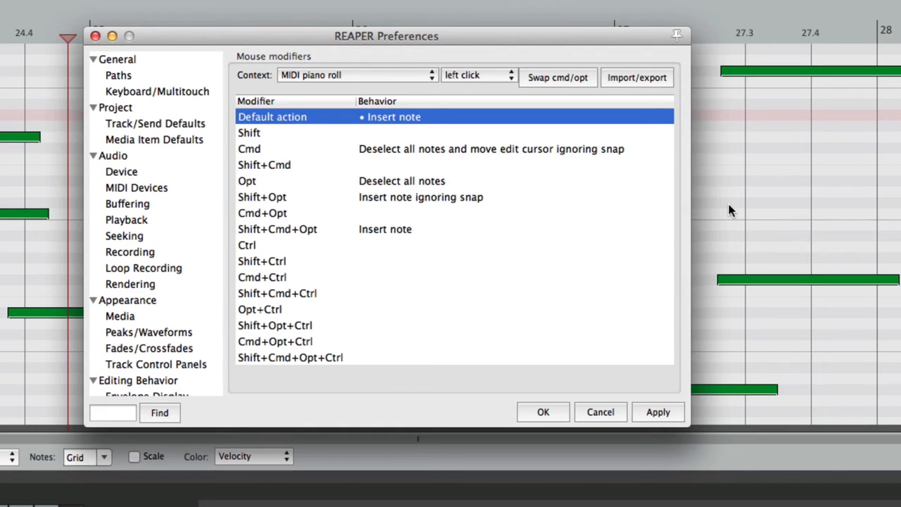
{"action": "left_click", "coordinate": [423, 231]}
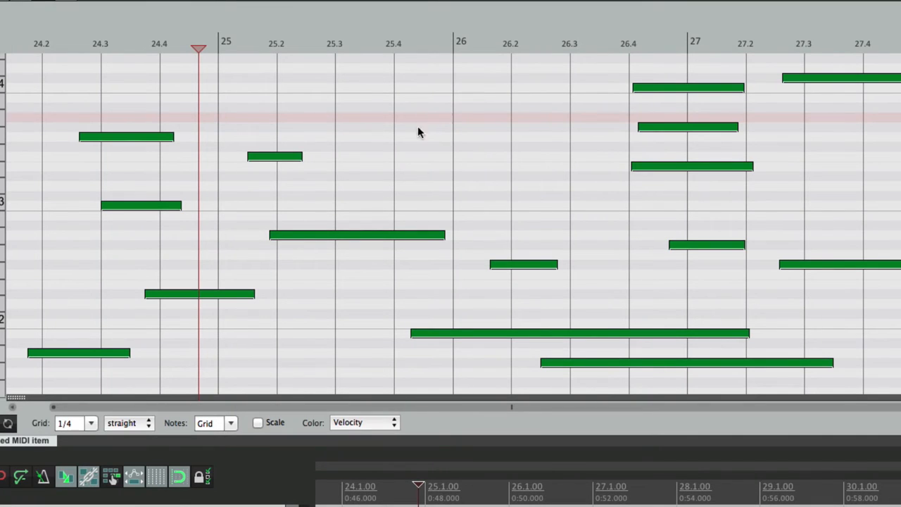
{"action": "left_click", "coordinate": [420, 128]}
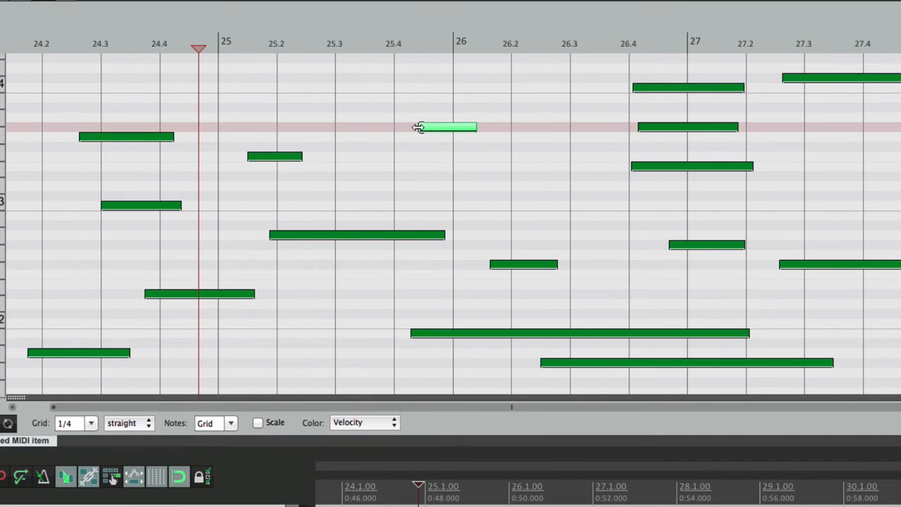
{"action": "left_click", "coordinate": [474, 185]}
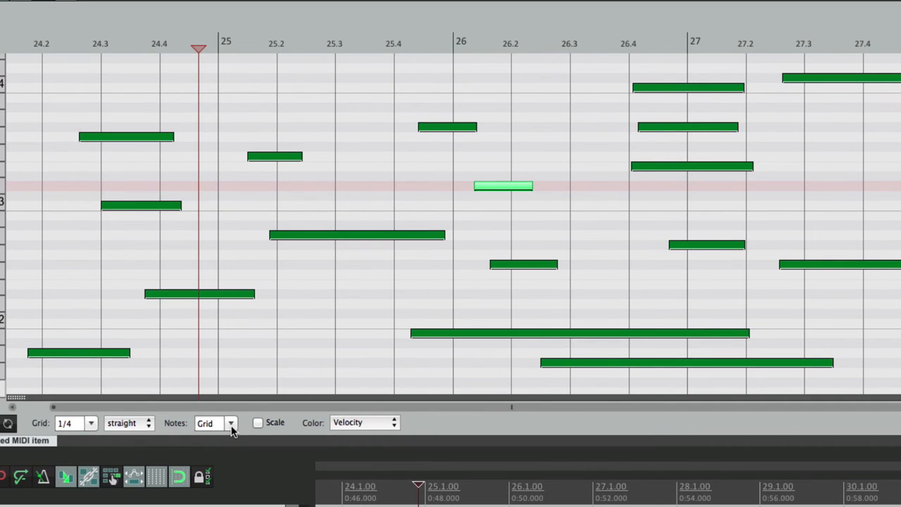
Step: Set new note length to 1/16 and insert short notes near 25.35, 26.1, 26.25 and 26.3
{"action": "left_click", "coordinate": [231, 425]}
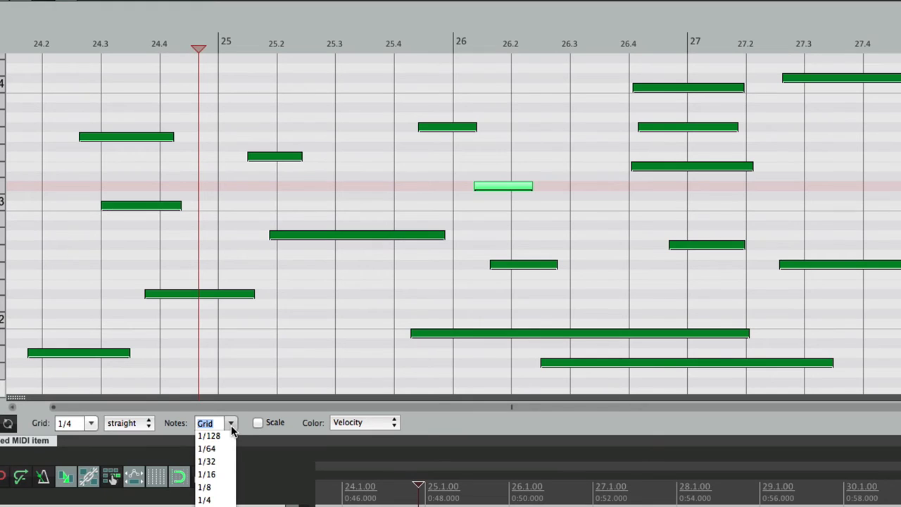
{"action": "left_click", "coordinate": [223, 476]}
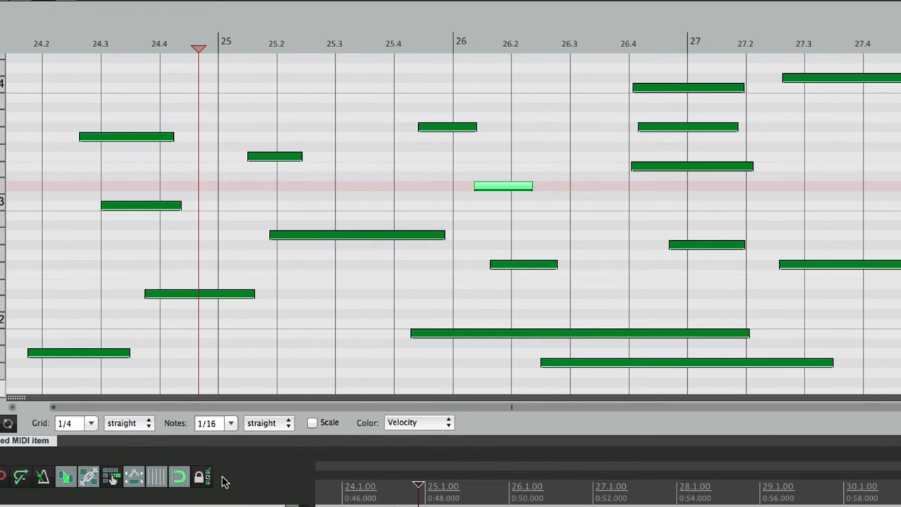
{"action": "left_click", "coordinate": [359, 99]}
{"action": "left_click", "coordinate": [476, 87]}
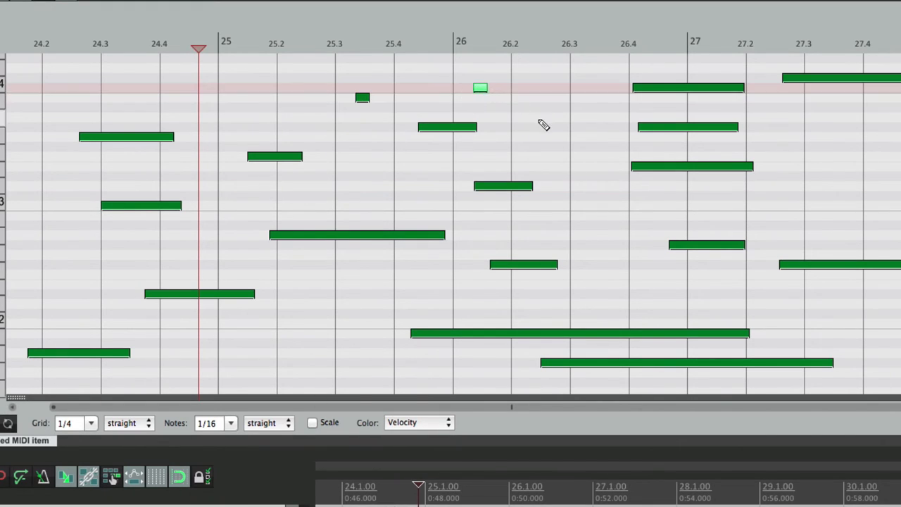
{"action": "left_click", "coordinate": [542, 117]}
{"action": "left_click", "coordinate": [576, 156]}
{"action": "key", "text": "super+comma"}
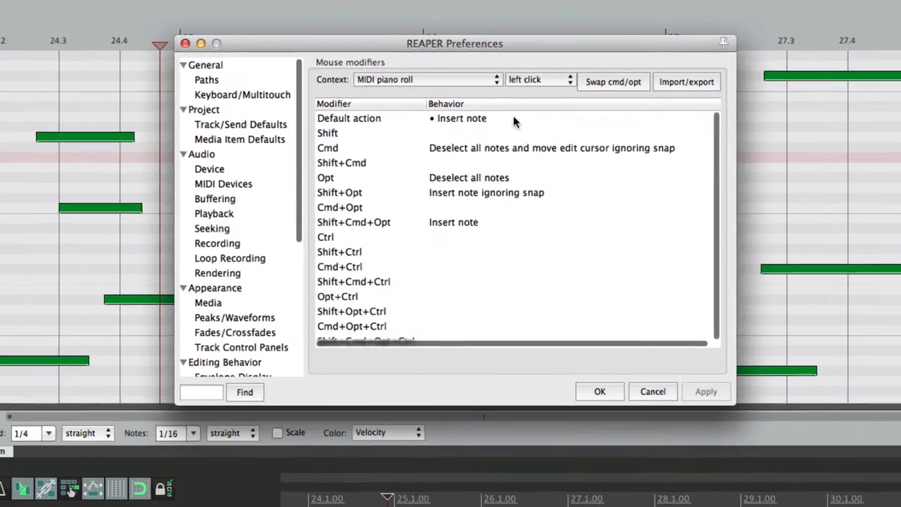
Step: Reset the piano roll mouse modifiers to factory defaults via Import/export
{"action": "left_click", "coordinate": [511, 118]}
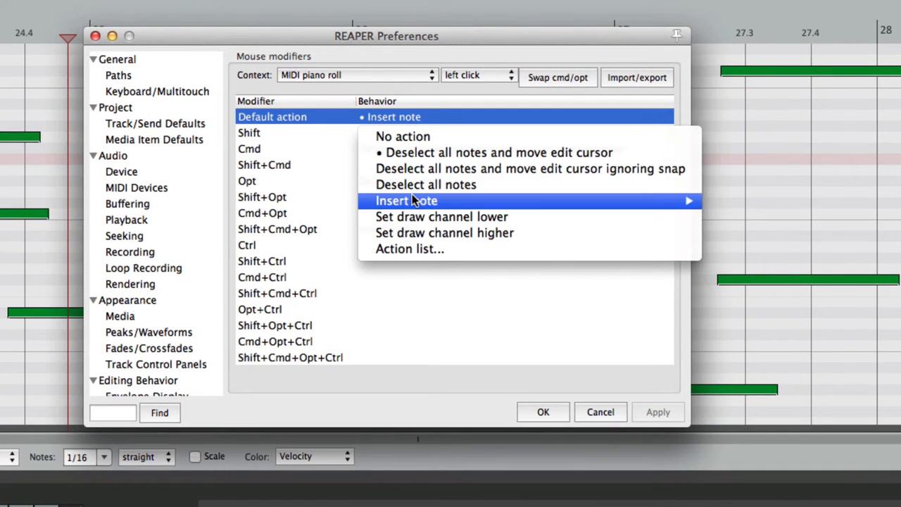
{"action": "mouse_move", "coordinate": [521, 201]}
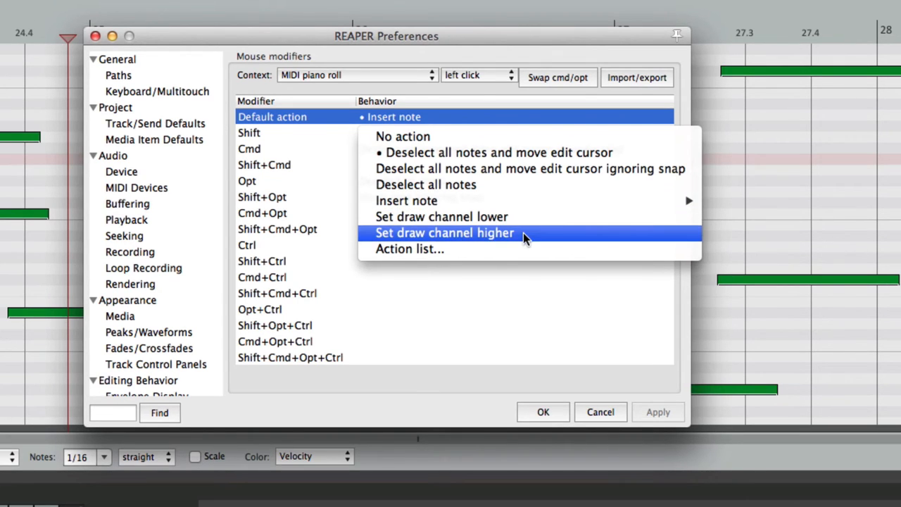
{"action": "left_click", "coordinate": [513, 279]}
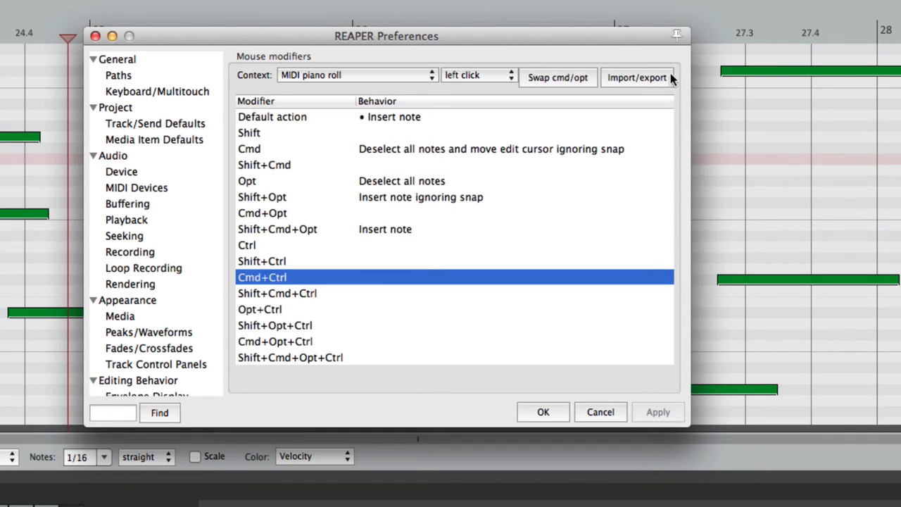
{"action": "left_click", "coordinate": [629, 76]}
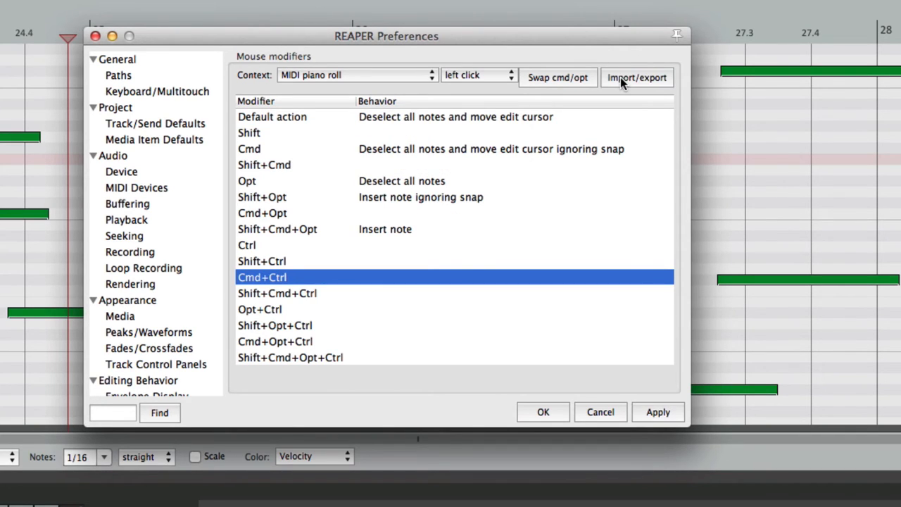
Step: Set Ctrl-click to 'Set draw channel lower' and Shift+Ctrl-click to 'Set draw channel higher'
{"action": "left_click", "coordinate": [375, 245]}
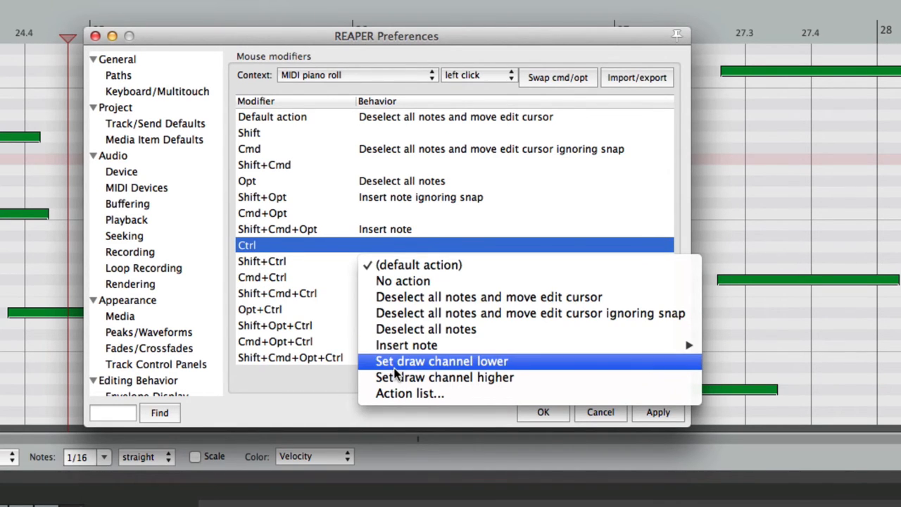
{"action": "left_click", "coordinate": [423, 362]}
{"action": "left_click", "coordinate": [388, 261]}
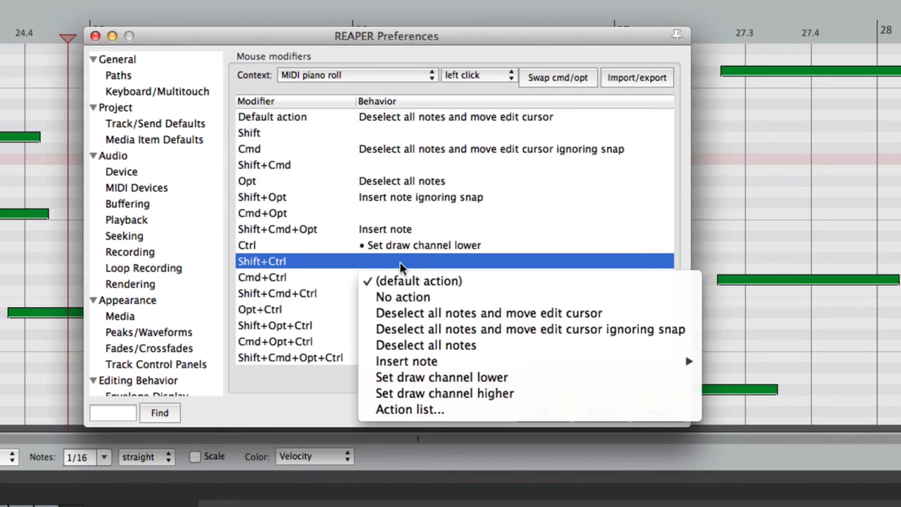
{"action": "left_click", "coordinate": [441, 392]}
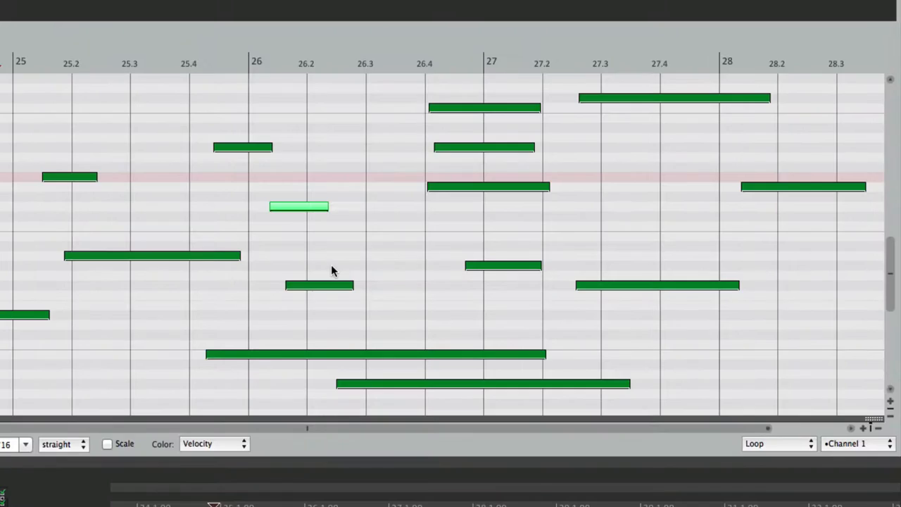
Step: Show only Channel 2's notes, then switch the channel filter to Channel 1
{"action": "left_click", "coordinate": [849, 448]}
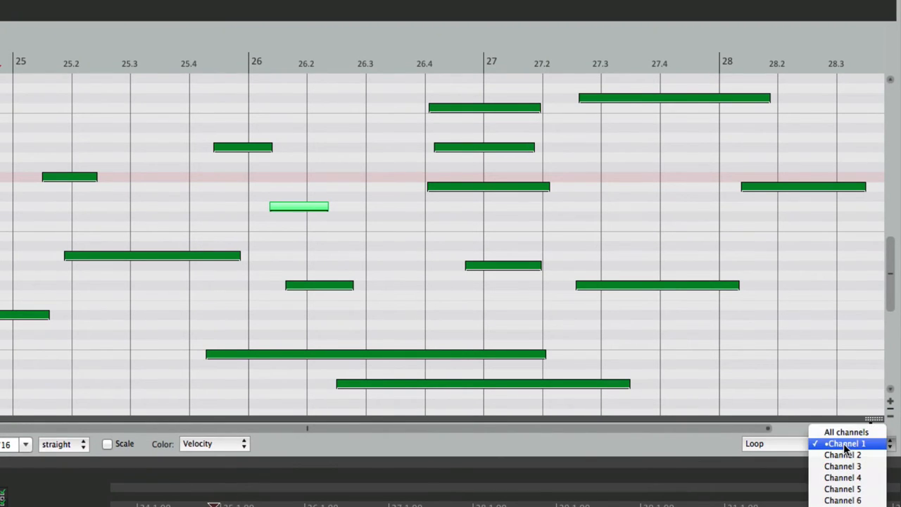
{"action": "left_click", "coordinate": [860, 456]}
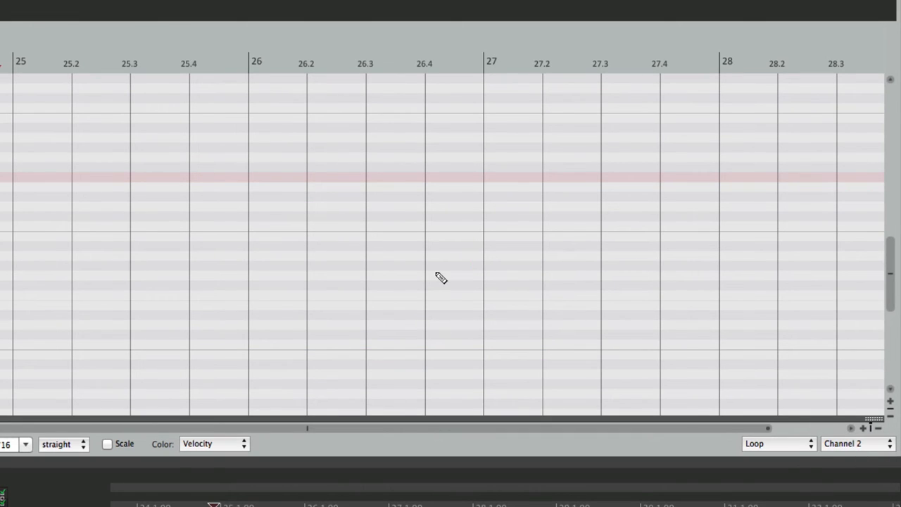
{"action": "left_click", "coordinate": [834, 443]}
{"action": "left_click", "coordinate": [844, 433]}
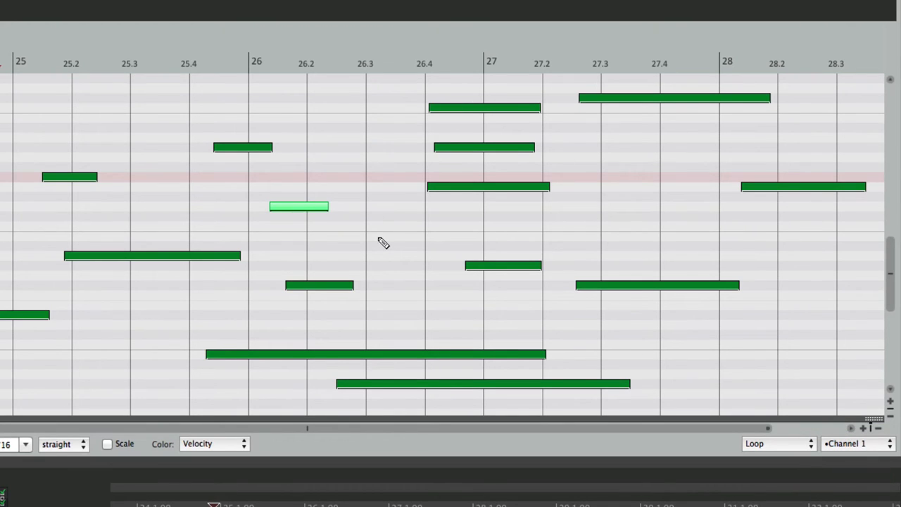
Step: Step the active draw channel down to 16, then back up through channels 1, 2 and higher
{"action": "key", "text": "shift+minus"}
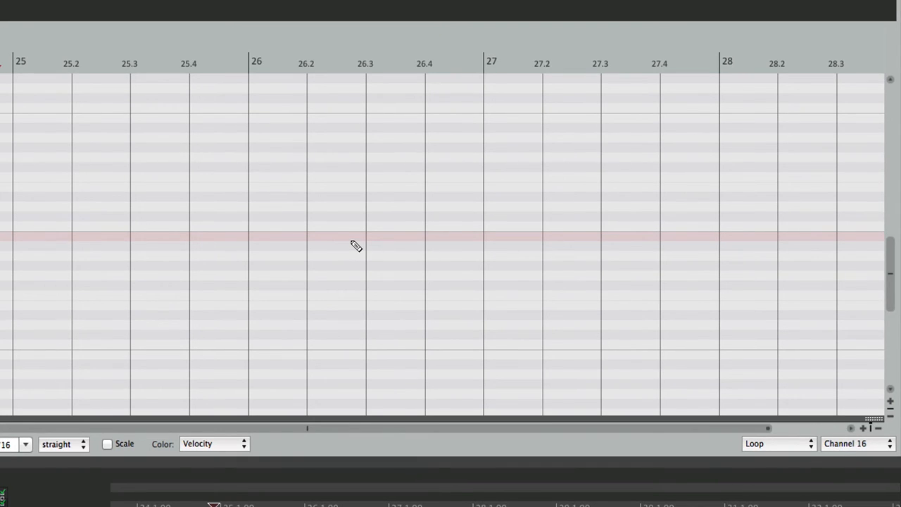
{"action": "key", "text": "shift+equal"}
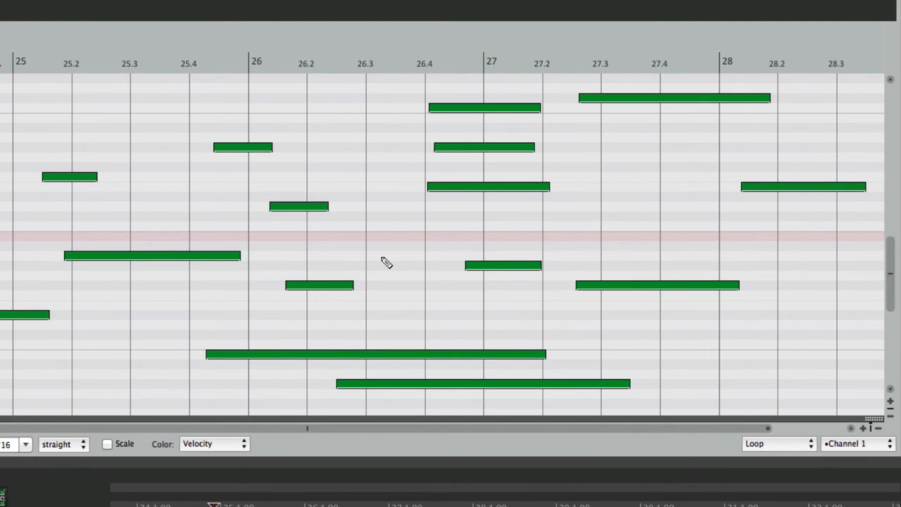
{"action": "key", "text": "shift+equal"}
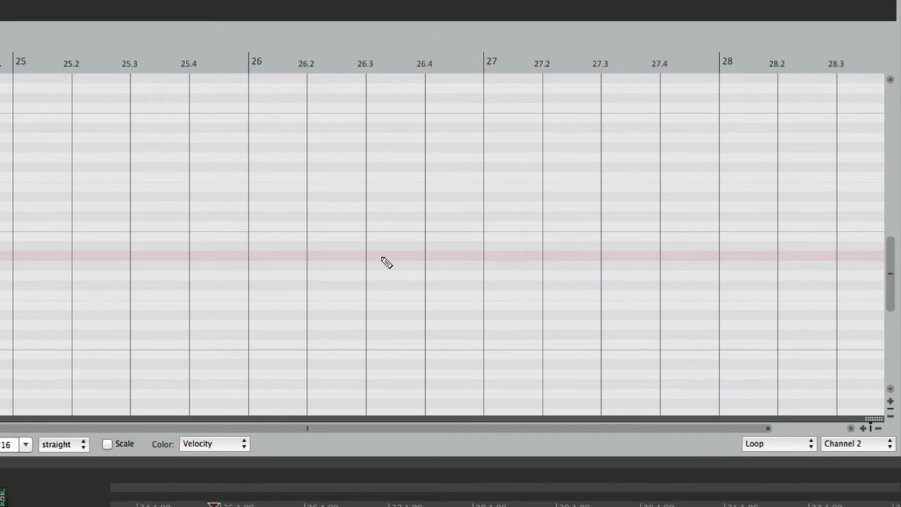
{"action": "key", "text": "shift+equal"}
{"action": "key", "text": "shift+equal"}
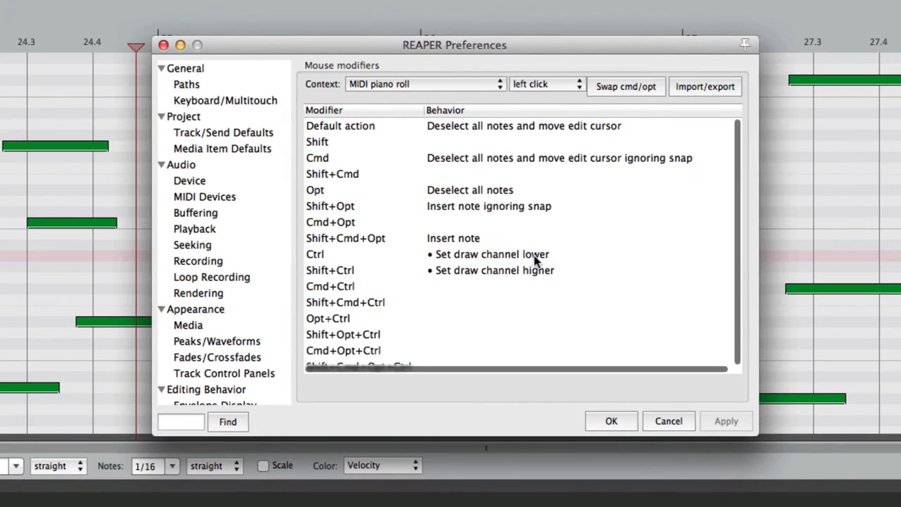
{"action": "left_click", "coordinate": [534, 255]}
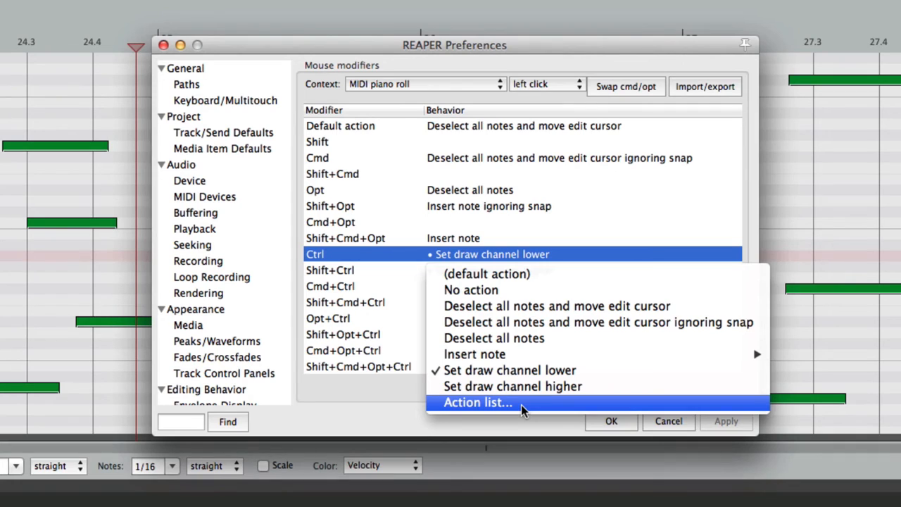
Step: Switch the mouse modifier context to MIDI piano roll left drag and select its Default action
{"action": "left_click", "coordinate": [402, 401]}
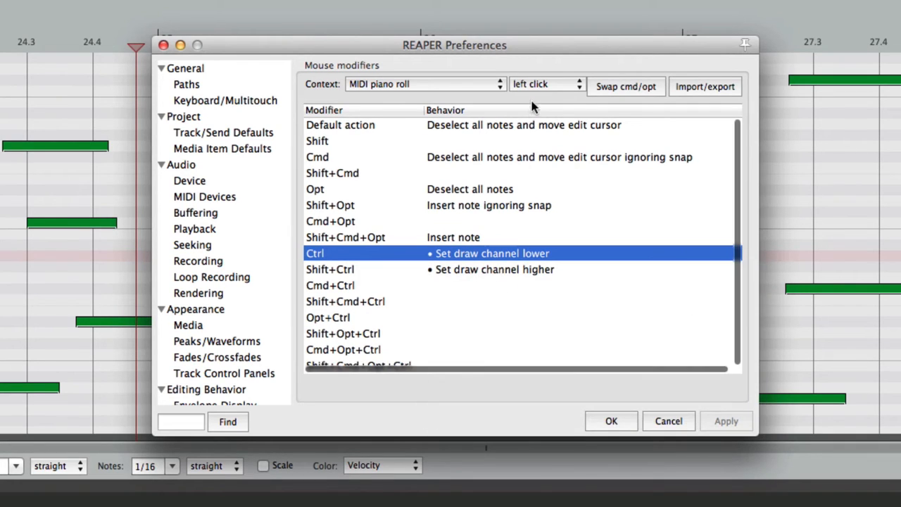
{"action": "left_click", "coordinate": [545, 83]}
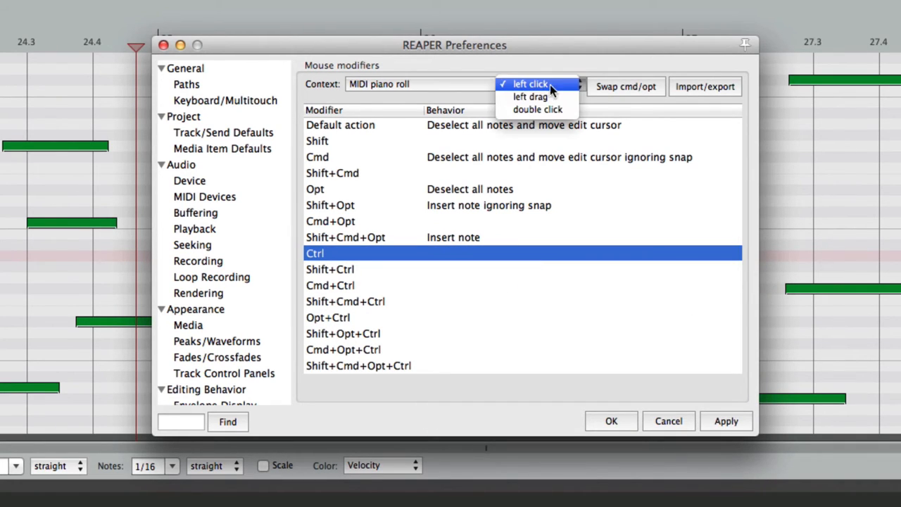
{"action": "left_click", "coordinate": [557, 93]}
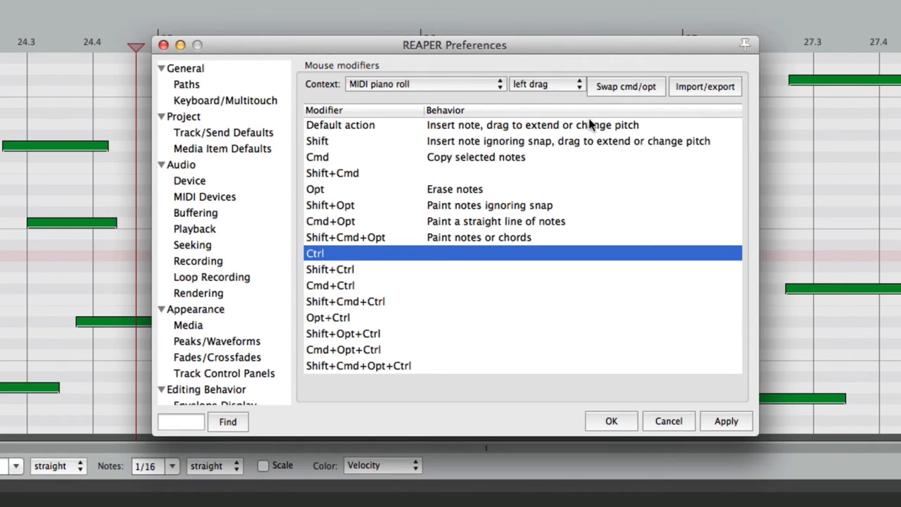
{"action": "left_click", "coordinate": [540, 127]}
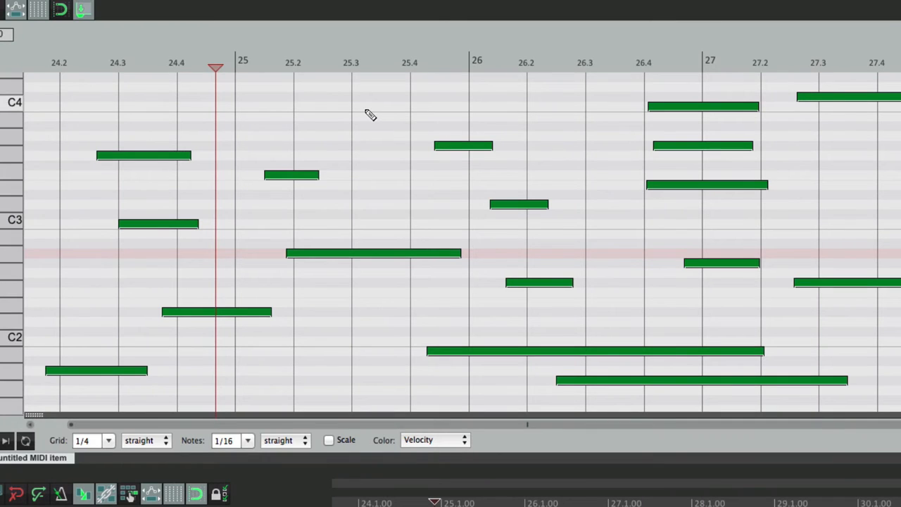
Step: Drag-draw a long note on the C4 row and a shorter one just below C4
{"action": "mouse_move", "coordinate": [370, 115]}
{"action": "left_mouse_down"}
{"action": "mouse_move", "coordinate": [596, 117]}
{"action": "mouse_move", "coordinate": [479, 115]}
{"action": "mouse_move", "coordinate": [584, 120]}
{"action": "mouse_move", "coordinate": [585, 103]}
{"action": "left_mouse_up"}
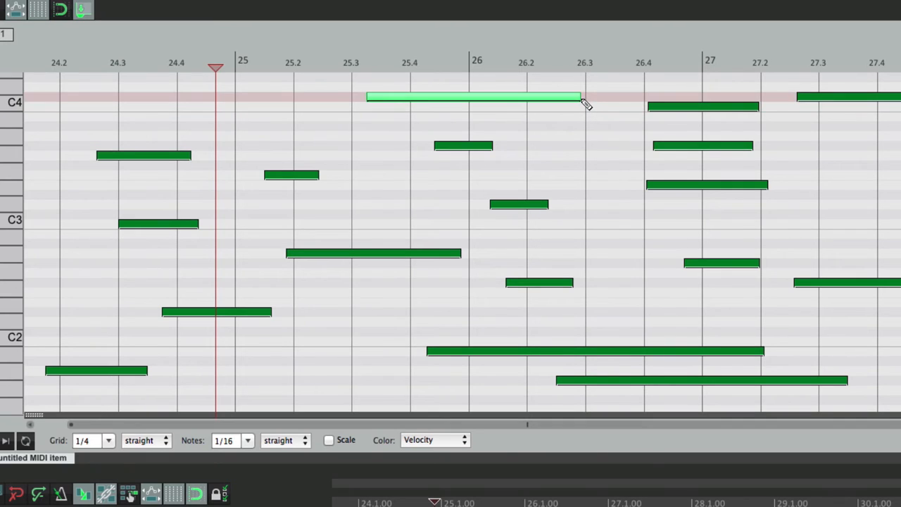
{"action": "mouse_move", "coordinate": [537, 140]}
{"action": "left_mouse_down"}
{"action": "mouse_move", "coordinate": [605, 140]}
{"action": "mouse_move", "coordinate": [605, 129]}
{"action": "left_mouse_up"}
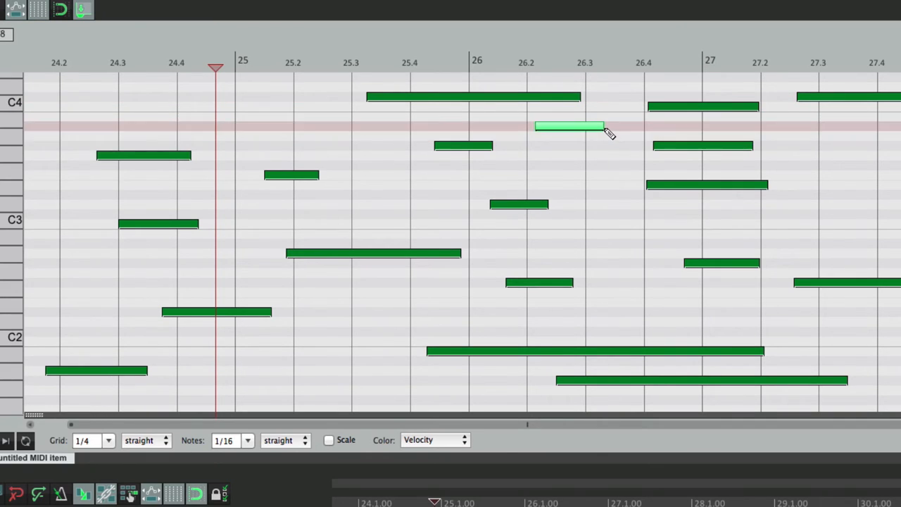
{"action": "key", "text": "super+comma"}
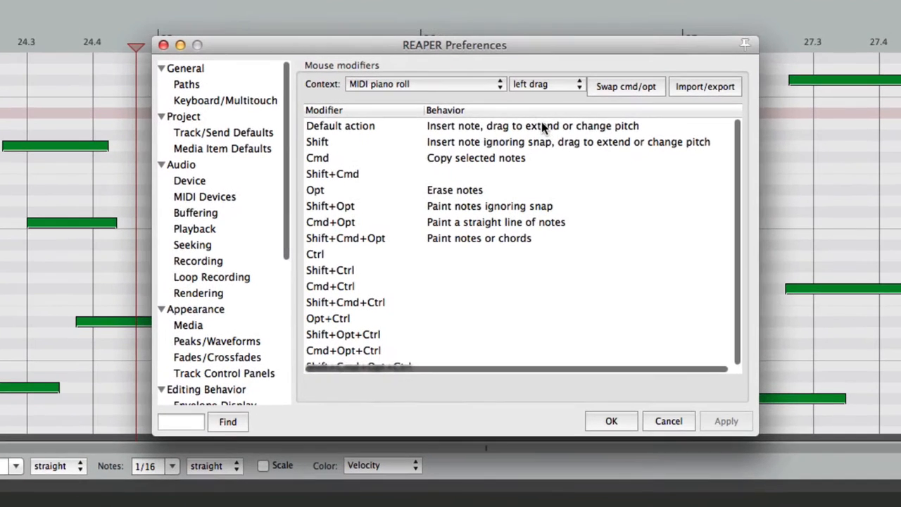
{"action": "left_click", "coordinate": [542, 126]}
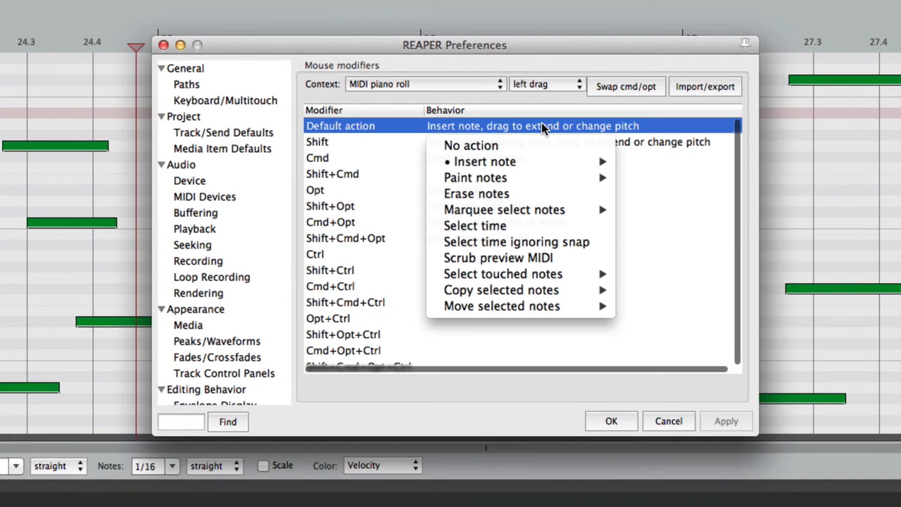
Step: Set left-drag to Insert note > Just insert and add three short notes on C4
{"action": "mouse_move", "coordinate": [542, 162]}
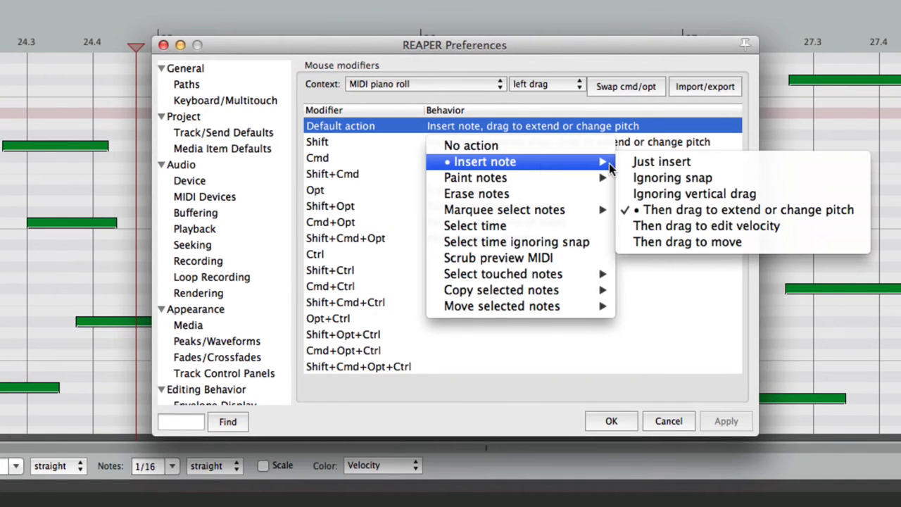
{"action": "left_click", "coordinate": [633, 165]}
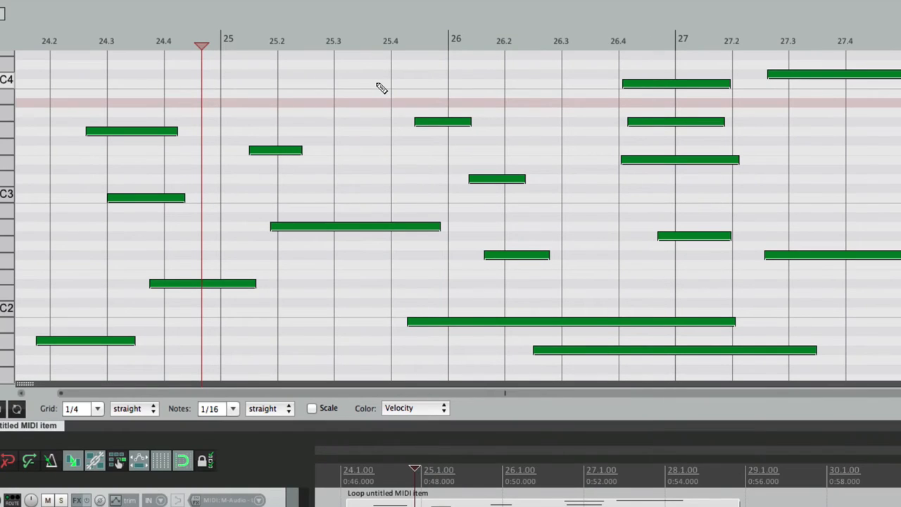
{"action": "left_click", "coordinate": [383, 84]}
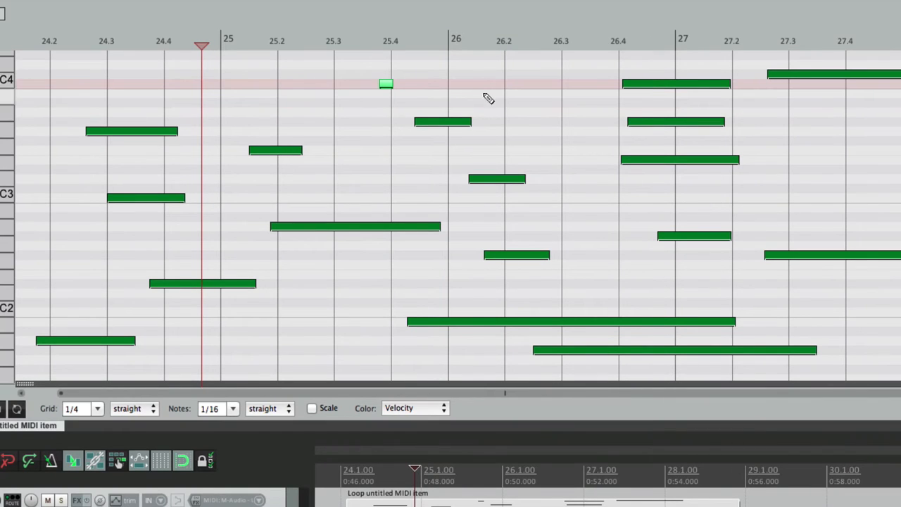
{"action": "left_click", "coordinate": [469, 84]}
{"action": "left_click", "coordinate": [519, 85]}
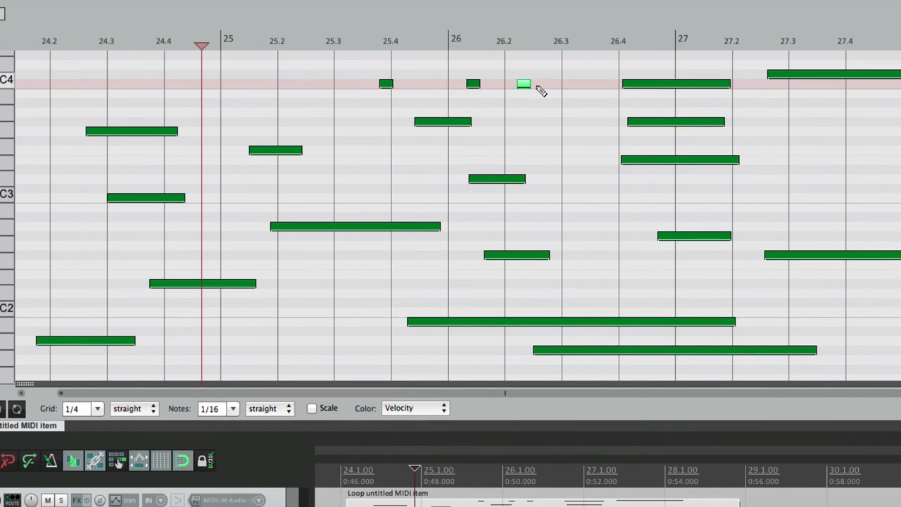
Step: Set new note length to 1/4 and add three quarter notes on the row below C4
{"action": "left_click", "coordinate": [233, 410]}
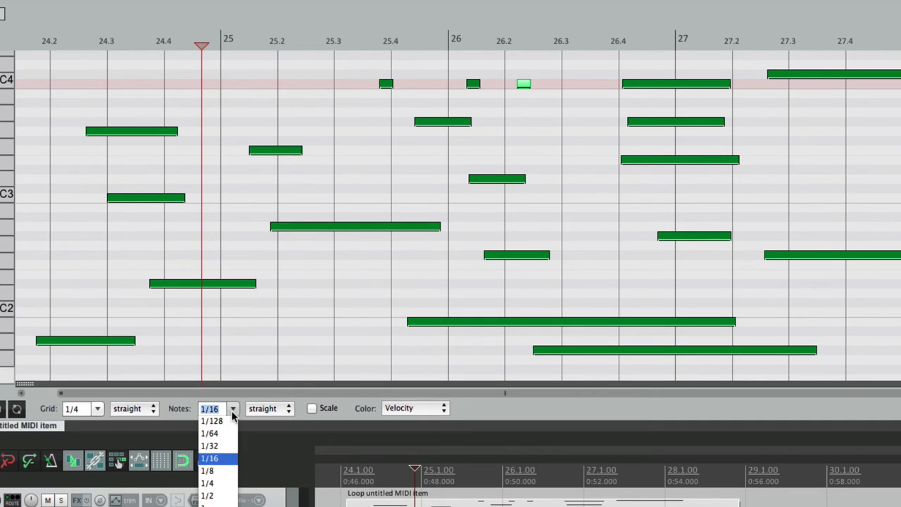
{"action": "left_click", "coordinate": [218, 483]}
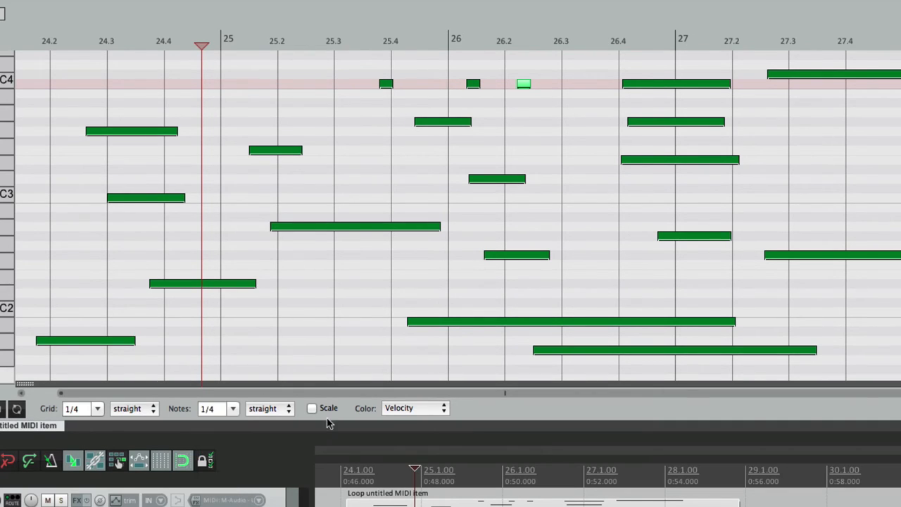
{"action": "left_click", "coordinate": [296, 104]}
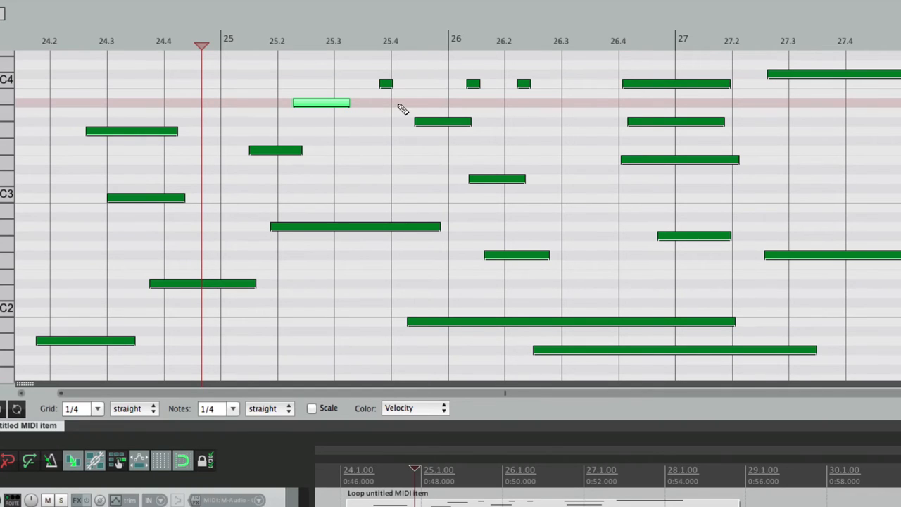
{"action": "left_click_drag", "start_coordinate": [396, 103], "coordinate": [448, 103]}
{"action": "left_click", "coordinate": [486, 103]}
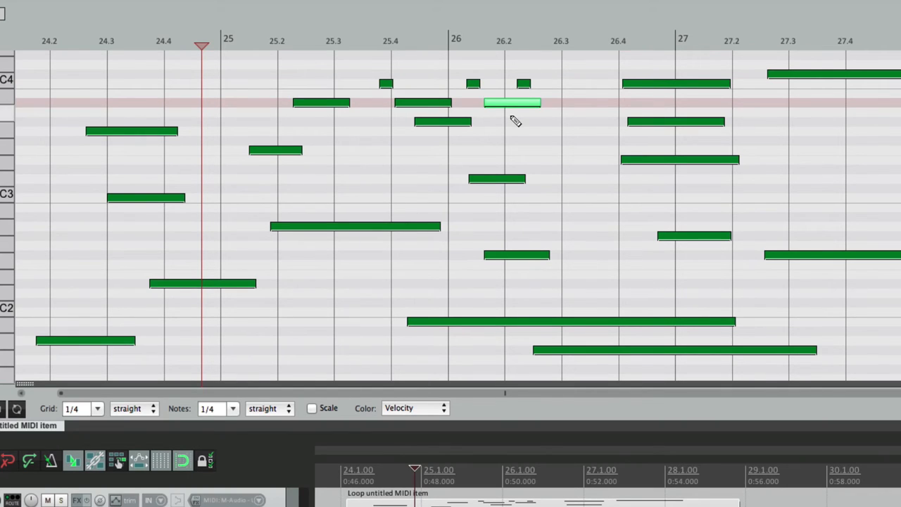
{"action": "key", "text": "super+comma"}
{"action": "double_click", "coordinate": [512, 118]}
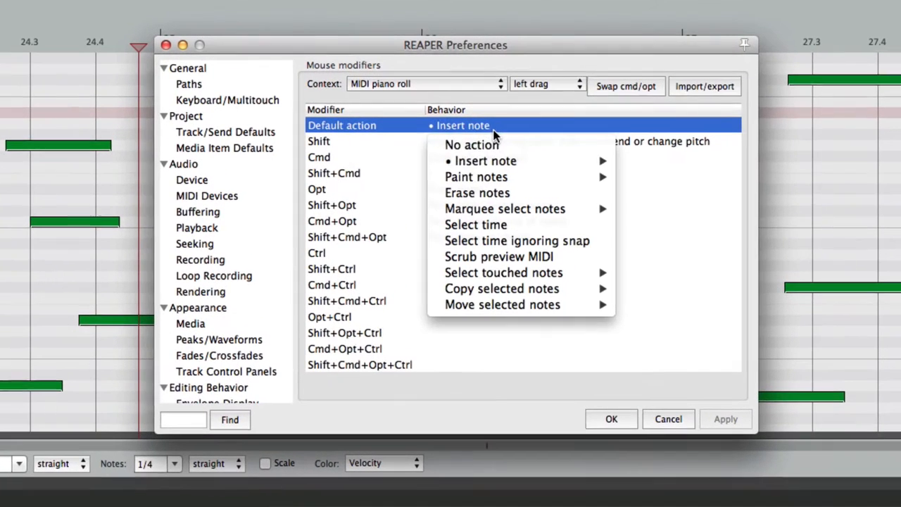
Step: Set the left-drag Default action to insert notes ignoring vertical drag, then close Preferences
{"action": "mouse_move", "coordinate": [509, 143]}
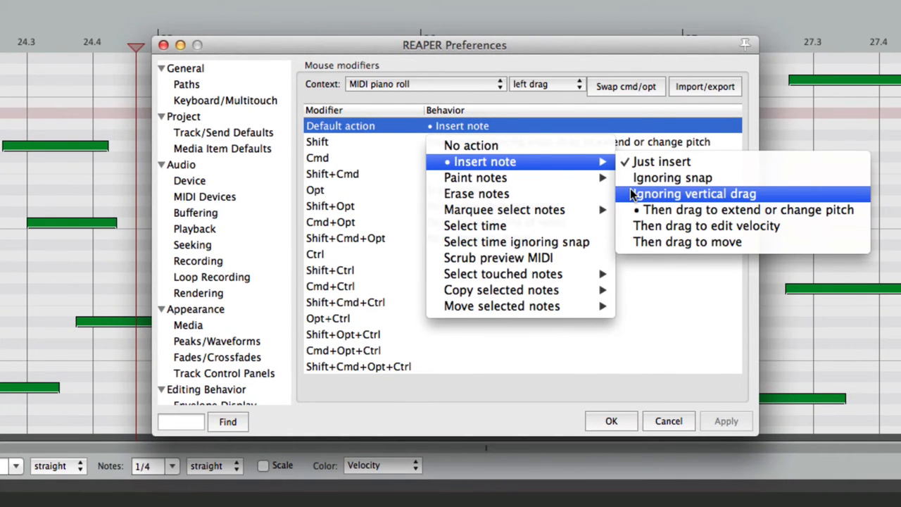
{"action": "left_click", "coordinate": [631, 188]}
{"action": "key", "text": "Return"}
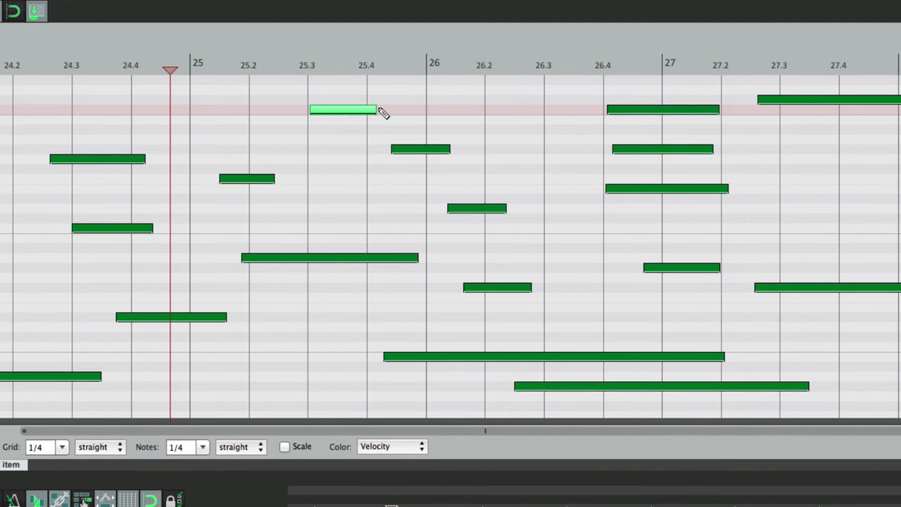
Step: Lengthen a note to about 26.2 and drag out a new long note near the top rows
{"action": "left_click_drag", "start_coordinate": [382, 113], "coordinate": [474, 104]}
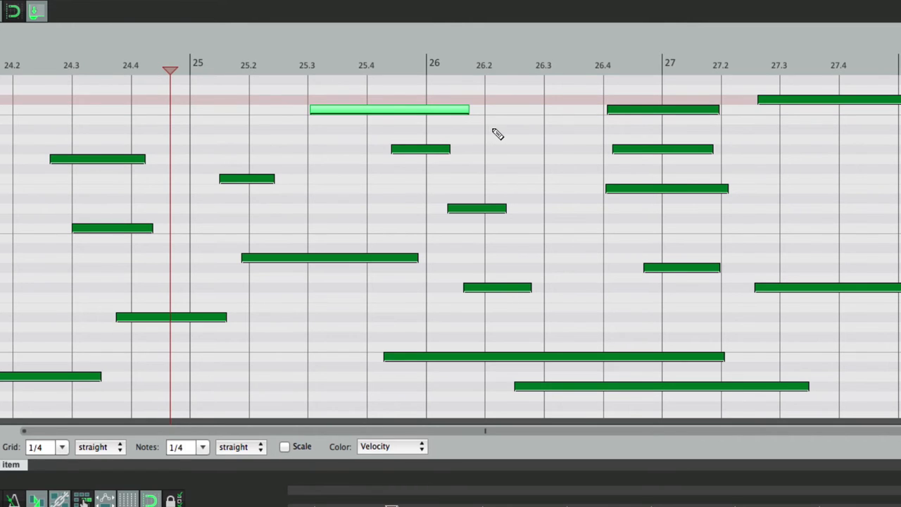
{"action": "mouse_move", "coordinate": [224, 131]}
{"action": "left_mouse_down"}
{"action": "mouse_move", "coordinate": [449, 145]}
{"action": "mouse_move", "coordinate": [426, 141]}
{"action": "left_mouse_up"}
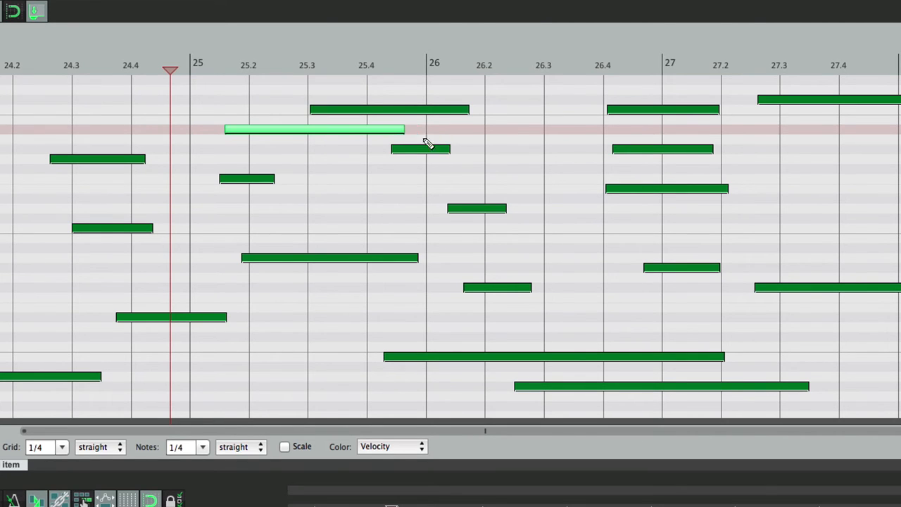
{"action": "key", "text": "super+comma"}
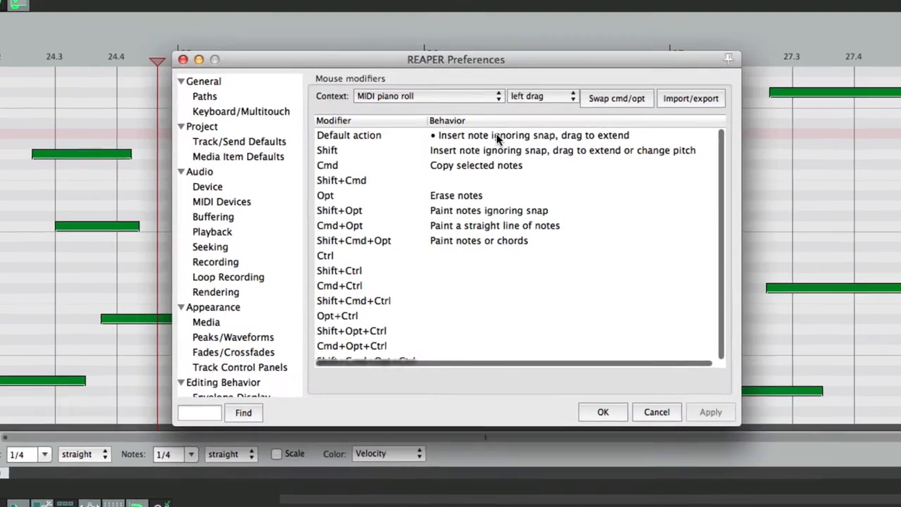
Step: Set the left-drag Default action to insert a note and drag to edit velocity
{"action": "left_click", "coordinate": [499, 131]}
{"action": "mouse_move", "coordinate": [490, 161]}
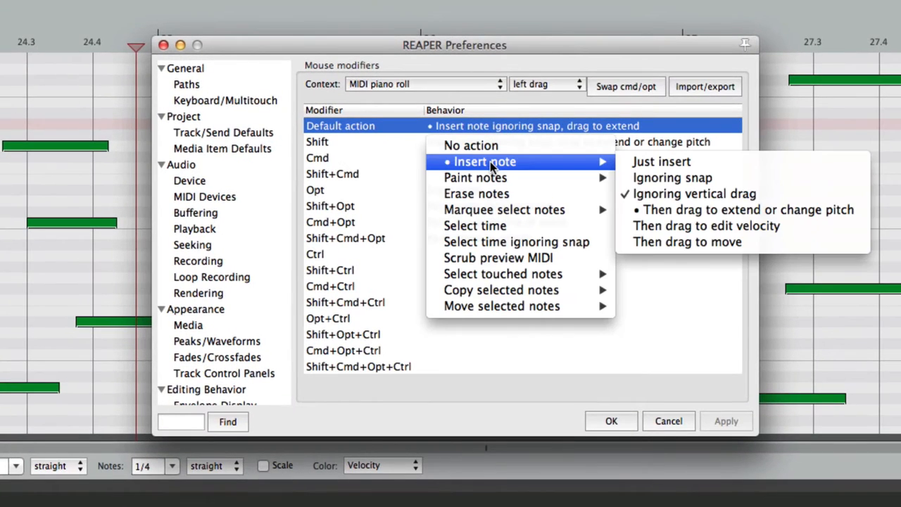
{"action": "left_click", "coordinate": [621, 224]}
{"action": "key", "text": "Return"}
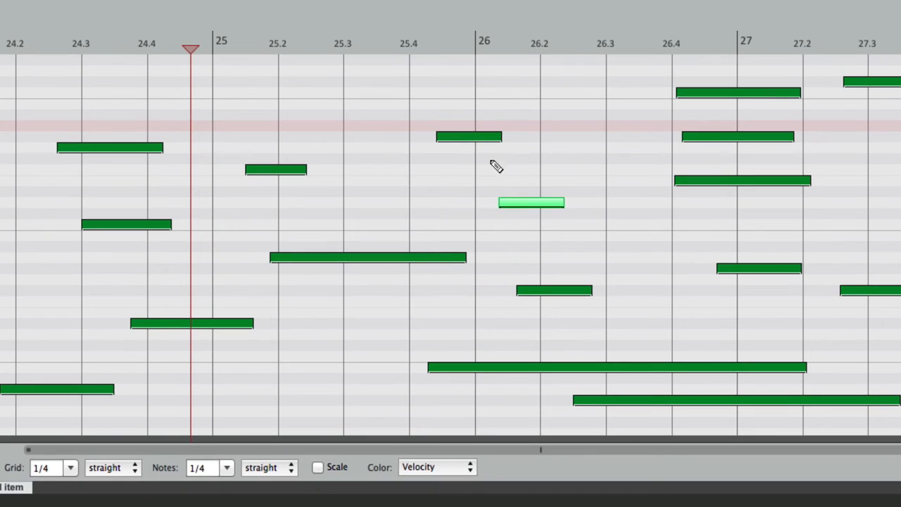
Step: Insert top-row notes near 25.2 and 25.4, dragging their velocities to about 70 and 69
{"action": "left_click", "coordinate": [284, 92]}
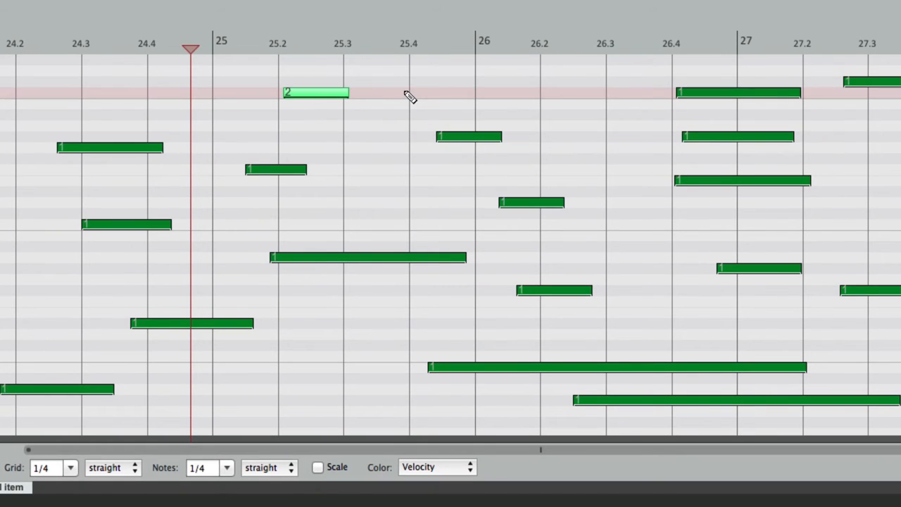
{"action": "key", "text": "1"}
{"action": "mouse_move", "coordinate": [410, 97]}
{"action": "left_mouse_down"}
{"action": "mouse_move", "coordinate": [416, 14]}
{"action": "mouse_move", "coordinate": [416, 101]}
{"action": "left_mouse_up"}
{"action": "left_click", "coordinate": [420, 97]}
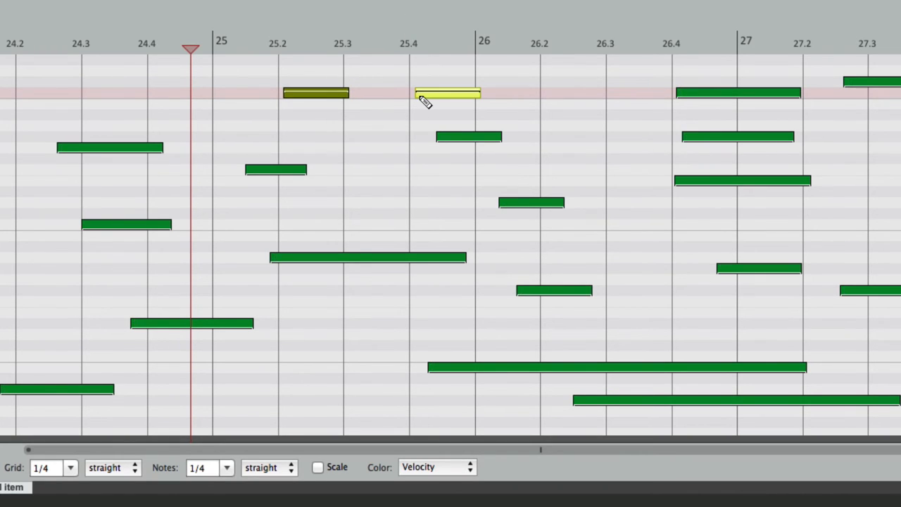
{"action": "left_click_drag", "start_coordinate": [425, 102], "coordinate": [434, 82]}
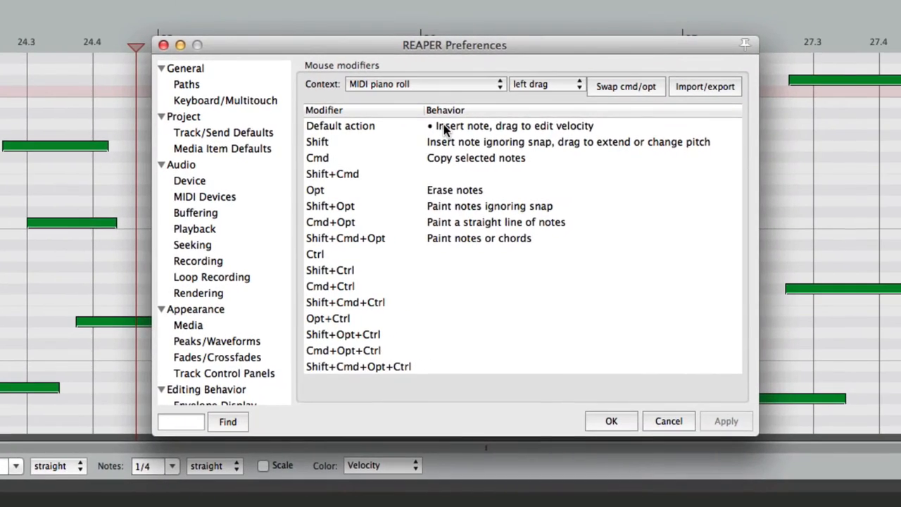
{"action": "double_click", "coordinate": [497, 127]}
{"action": "mouse_move", "coordinate": [443, 163]}
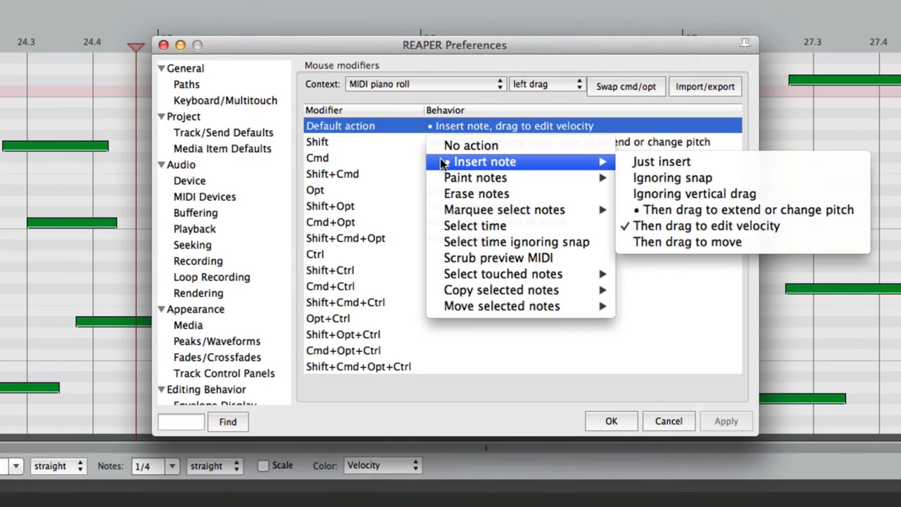
Step: Set left-drag to Insert note, drag to move, and slide a new top-row note into place near 25.4
{"action": "left_click", "coordinate": [791, 242]}
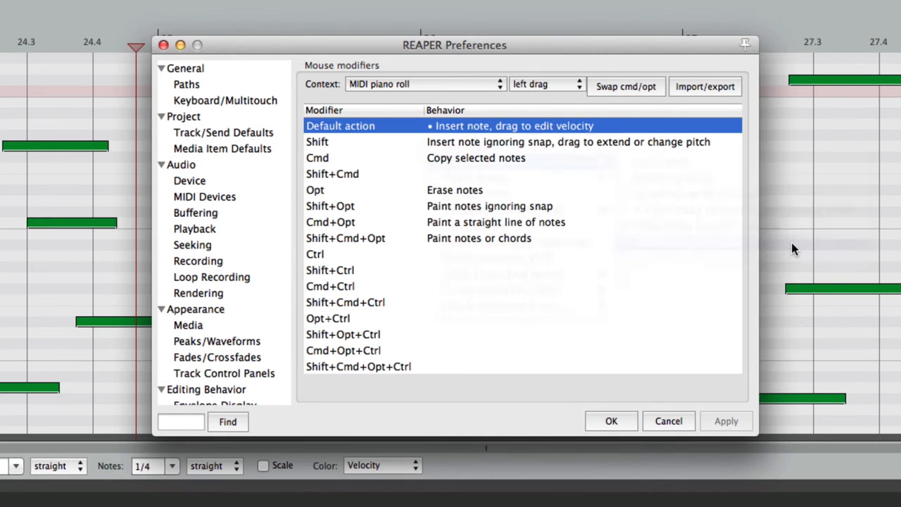
{"action": "key", "text": "Return"}
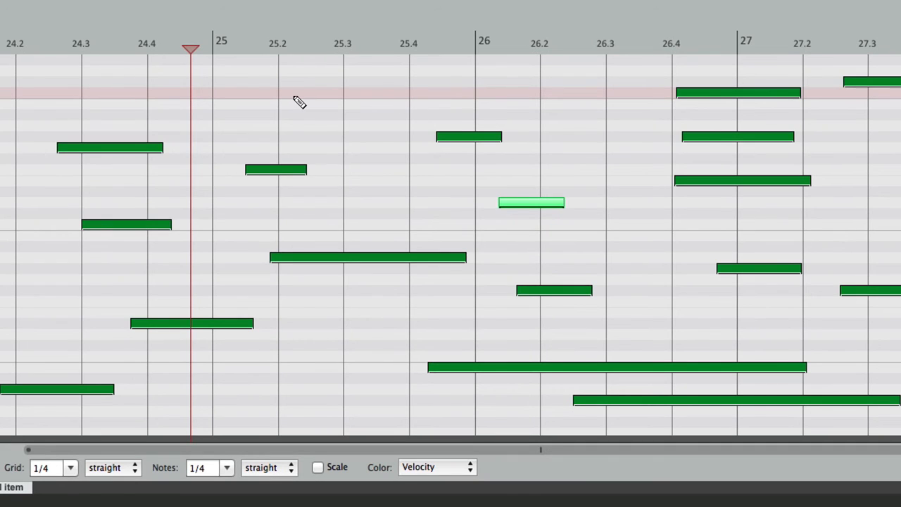
{"action": "mouse_move", "coordinate": [414, 103]}
{"action": "left_mouse_down"}
{"action": "mouse_move", "coordinate": [318, 88]}
{"action": "mouse_move", "coordinate": [469, 94]}
{"action": "mouse_move", "coordinate": [371, 97]}
{"action": "mouse_move", "coordinate": [376, 82]}
{"action": "mouse_move", "coordinate": [345, 81]}
{"action": "mouse_move", "coordinate": [346, 94]}
{"action": "mouse_move", "coordinate": [519, 95]}
{"action": "mouse_move", "coordinate": [386, 98]}
{"action": "left_mouse_up"}
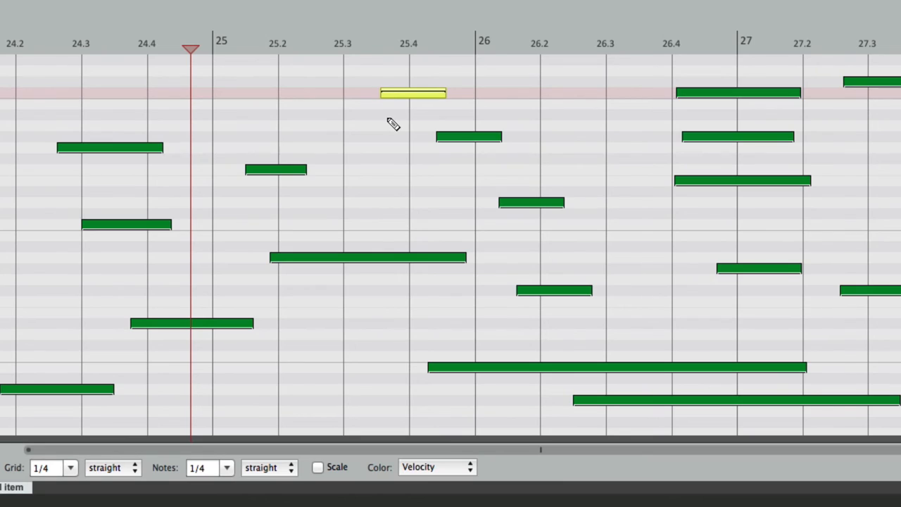
{"action": "key", "text": "super+comma"}
{"action": "double_click", "coordinate": [441, 125]}
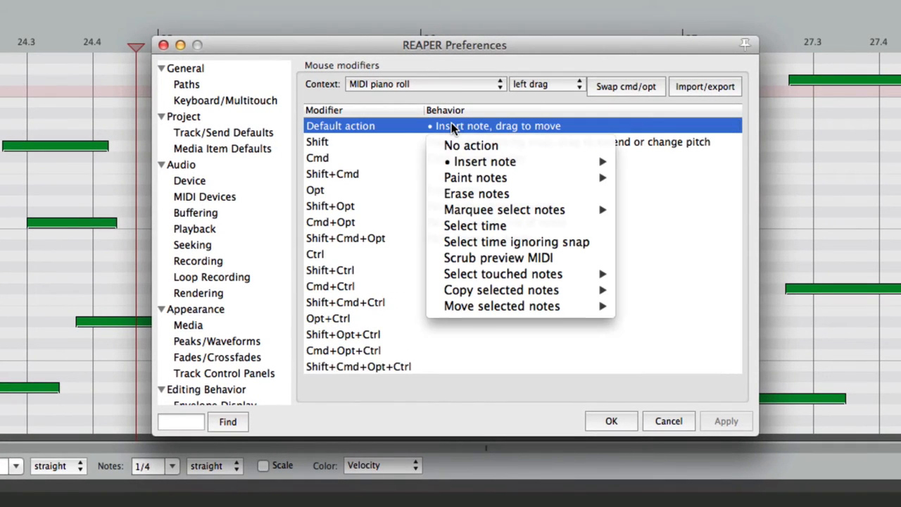
Step: Set default left drag to Paint notes > Just paint, paint a curved note trail, and reopen preferences
{"action": "mouse_move", "coordinate": [440, 163]}
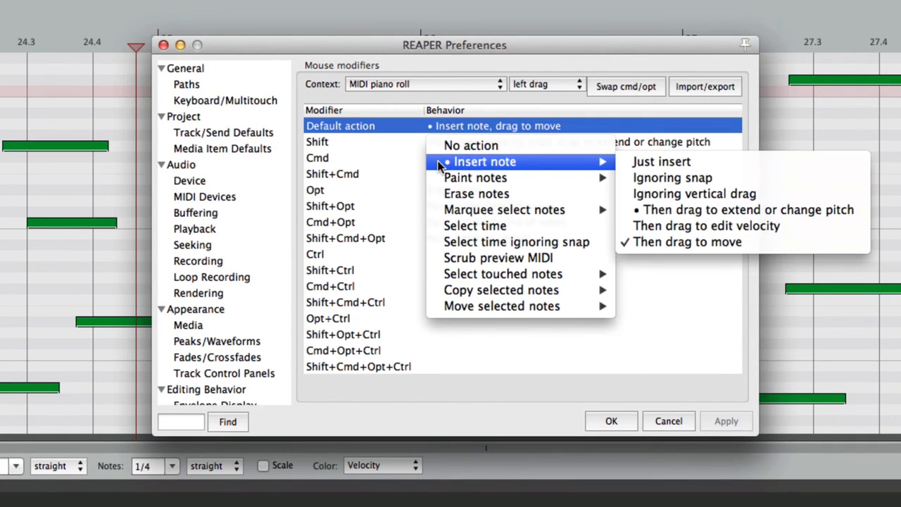
{"action": "mouse_move", "coordinate": [435, 182]}
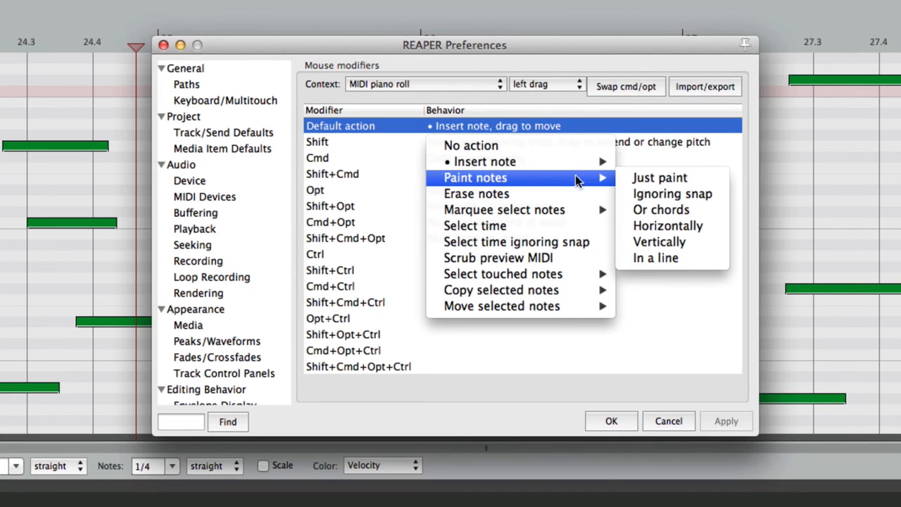
{"action": "left_click", "coordinate": [663, 179]}
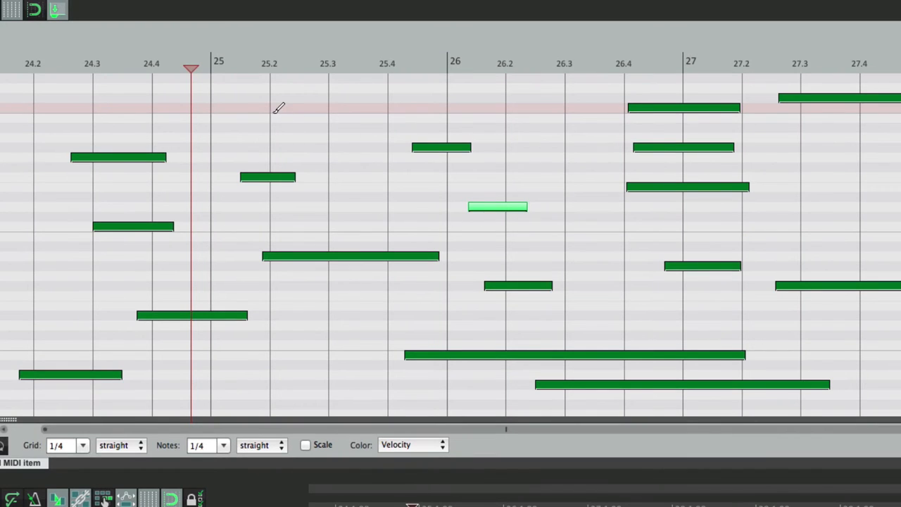
{"action": "mouse_move", "coordinate": [279, 107]}
{"action": "left_mouse_down"}
{"action": "mouse_move", "coordinate": [562, 101]}
{"action": "mouse_move", "coordinate": [565, 125]}
{"action": "mouse_move", "coordinate": [539, 169]}
{"action": "mouse_move", "coordinate": [451, 176]}
{"action": "mouse_move", "coordinate": [331, 166]}
{"action": "mouse_move", "coordinate": [279, 138]}
{"action": "left_mouse_up"}
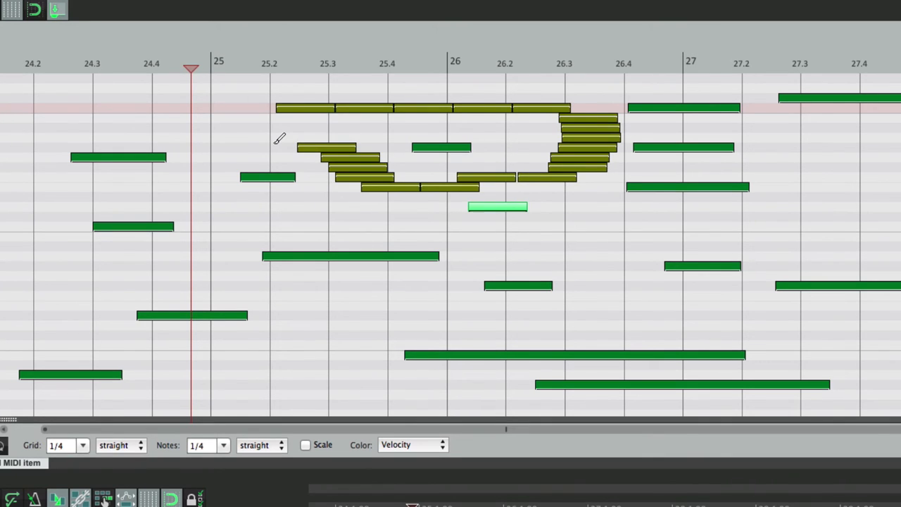
{"action": "key", "text": "super+comma"}
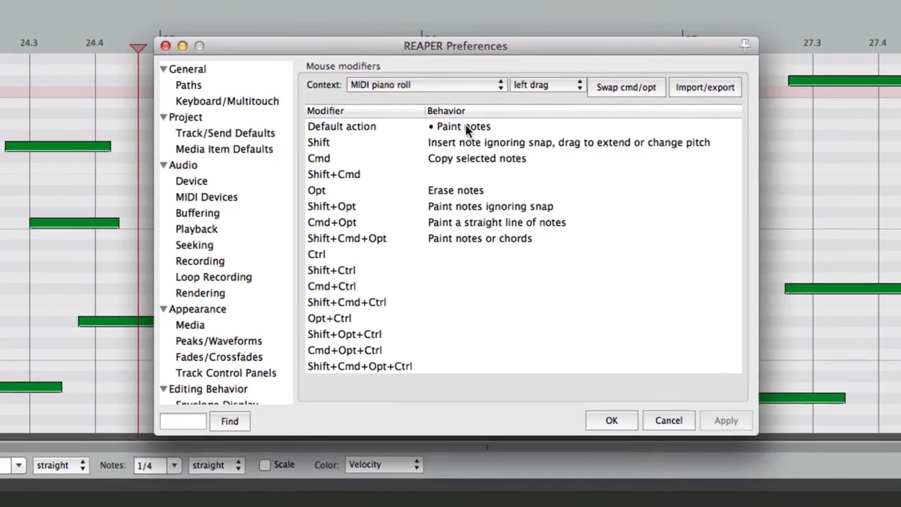
Step: Change the piano roll's default left-drag action to Paint notes > Horizontally
{"action": "left_click", "coordinate": [487, 138]}
{"action": "left_click", "coordinate": [465, 125]}
{"action": "mouse_move", "coordinate": [466, 177]}
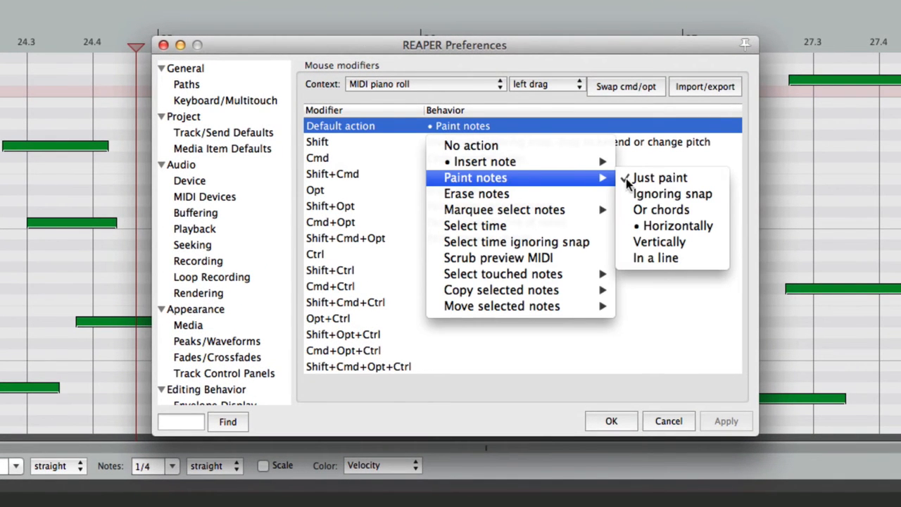
{"action": "left_click", "coordinate": [624, 226]}
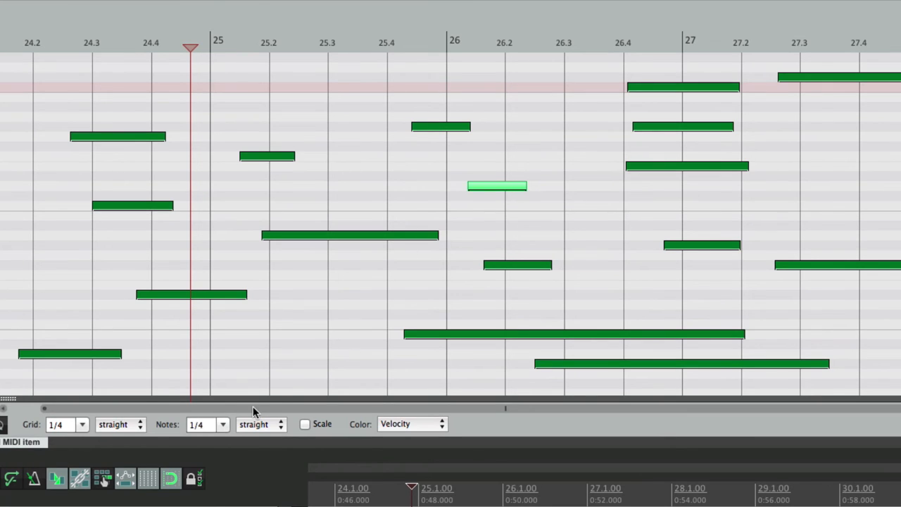
Step: Set new note length to 1/16 and paint a row of sixteenth notes on the top lane
{"action": "left_click", "coordinate": [223, 426]}
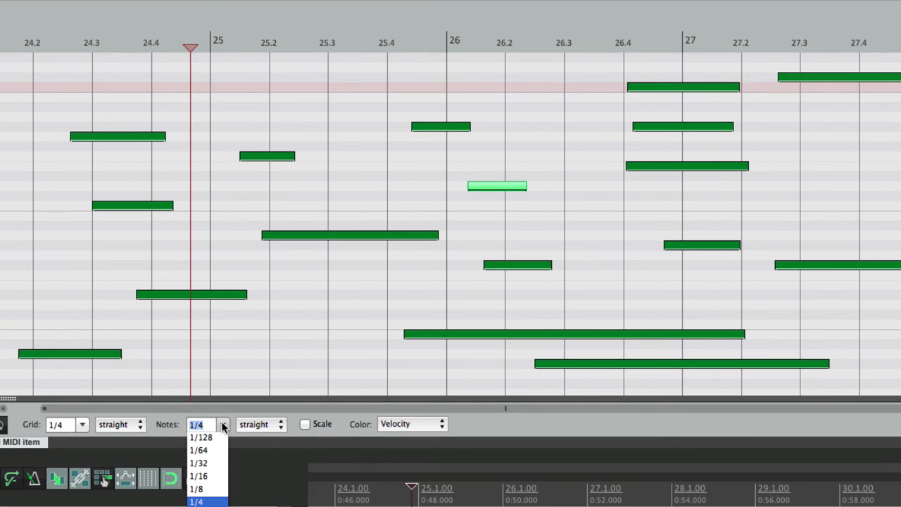
{"action": "left_click", "coordinate": [215, 479]}
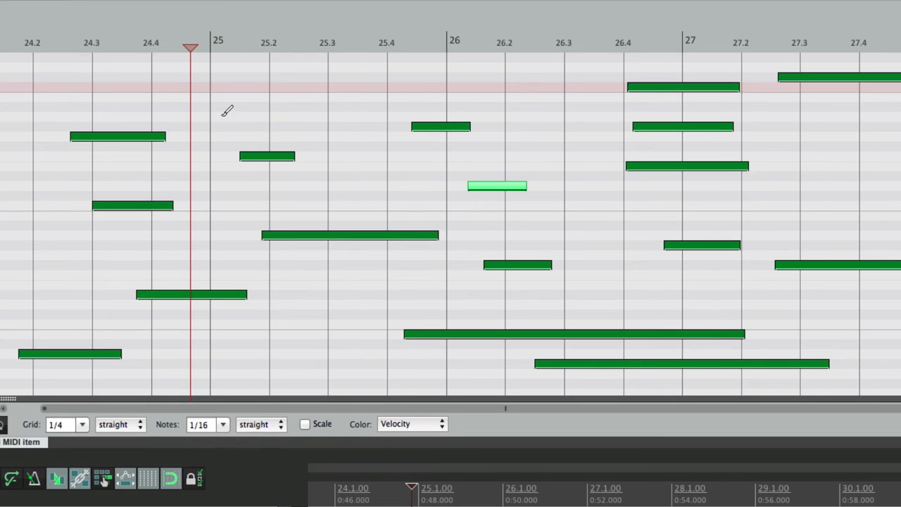
{"action": "left_click_drag", "start_coordinate": [218, 87], "coordinate": [544, 73]}
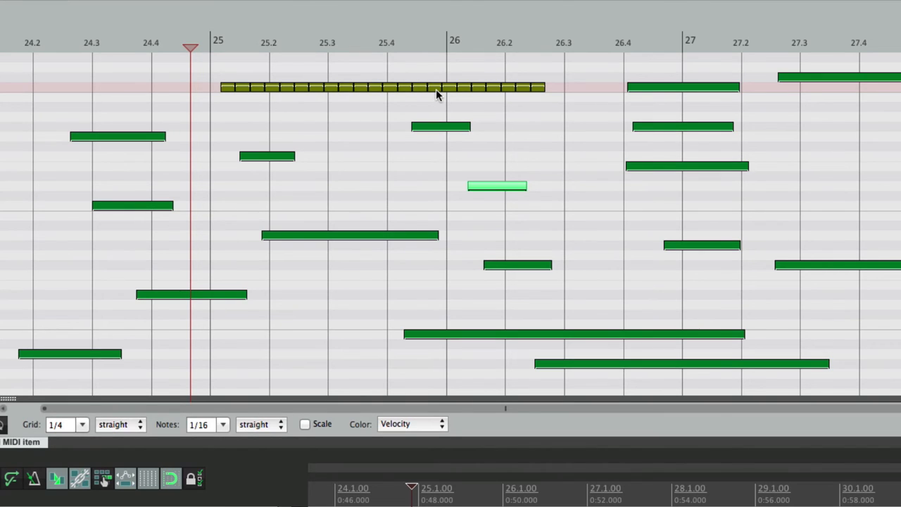
Step: Paint two more rows of 1/16 notes, one lower and one further right, then reopen Mouse modifiers
{"action": "left_click_drag", "start_coordinate": [283, 117], "coordinate": [443, 107]}
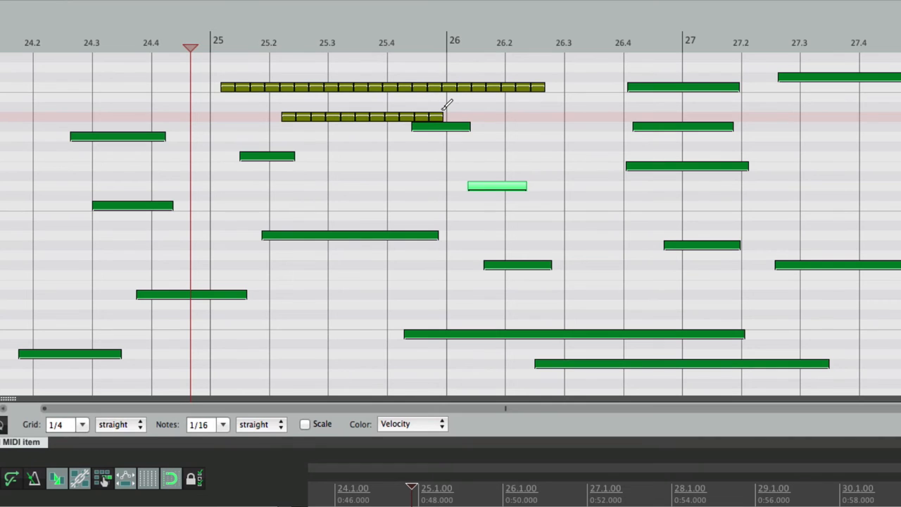
{"action": "left_click_drag", "start_coordinate": [486, 111], "coordinate": [545, 107]}
{"action": "key", "text": "super+comma"}
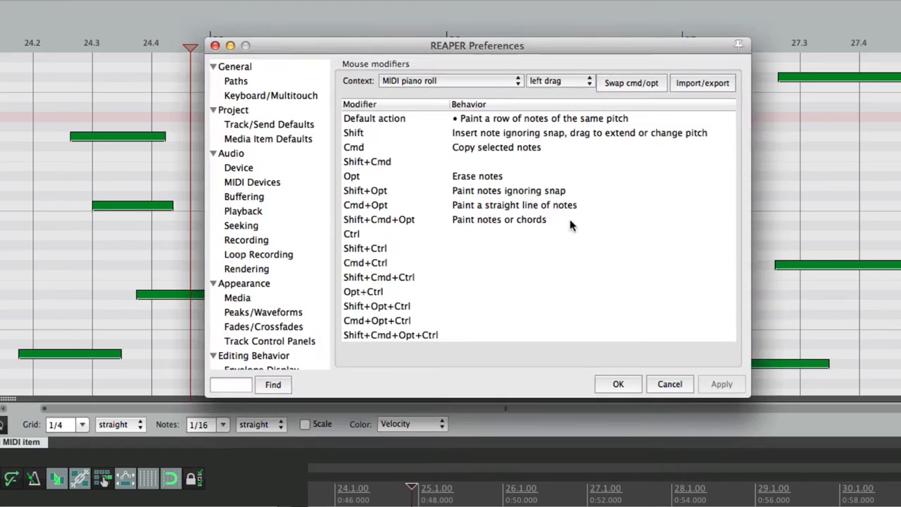
Step: Set default left drag to Paint notes > Vertically and paint a vertical note stack near 25.35
{"action": "left_click", "coordinate": [506, 118]}
{"action": "left_click", "coordinate": [486, 126]}
{"action": "mouse_move", "coordinate": [491, 182]}
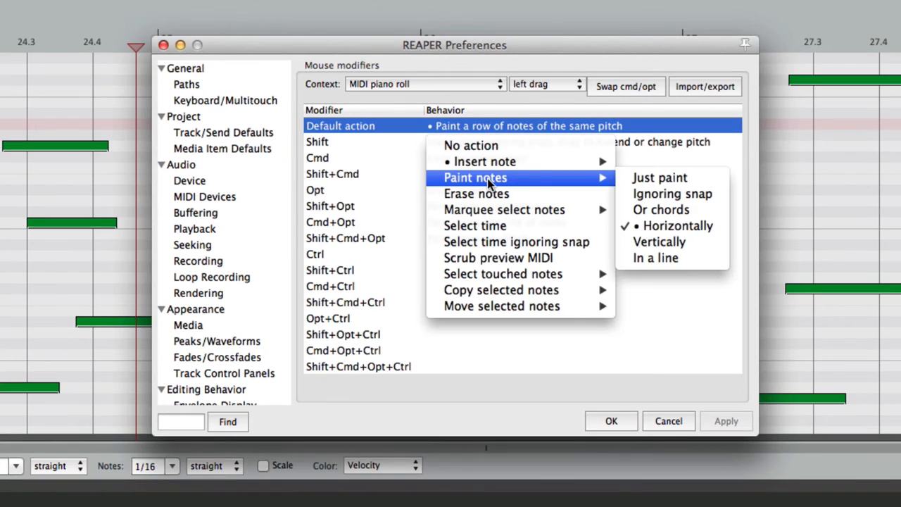
{"action": "left_click", "coordinate": [717, 252]}
{"action": "key", "text": "Return"}
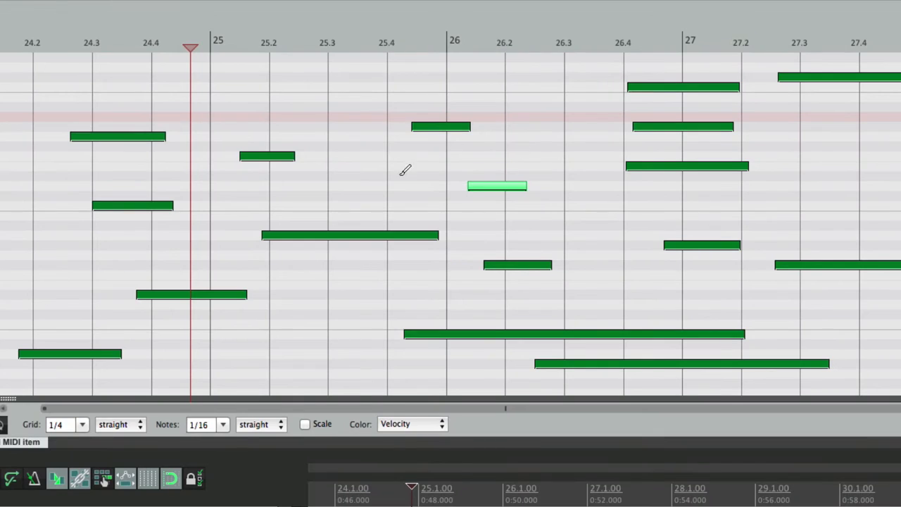
{"action": "left_click_drag", "start_coordinate": [359, 176], "coordinate": [359, 86]}
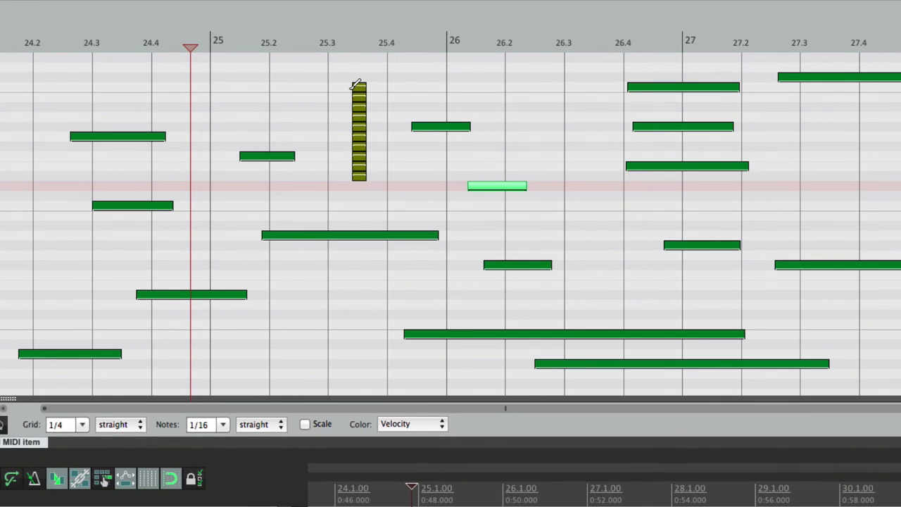
Step: Switch default left drag to Paint notes > In a line and paint a sloping line from 25.2 to 26.3
{"action": "key", "text": "super+comma"}
{"action": "left_click", "coordinate": [501, 120]}
{"action": "mouse_move", "coordinate": [492, 163]}
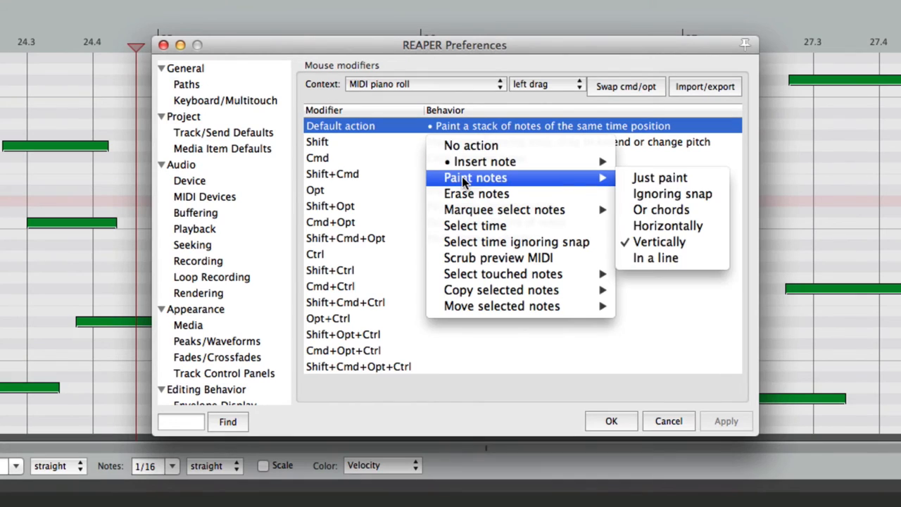
{"action": "left_click", "coordinate": [714, 259]}
{"action": "key", "text": "Return"}
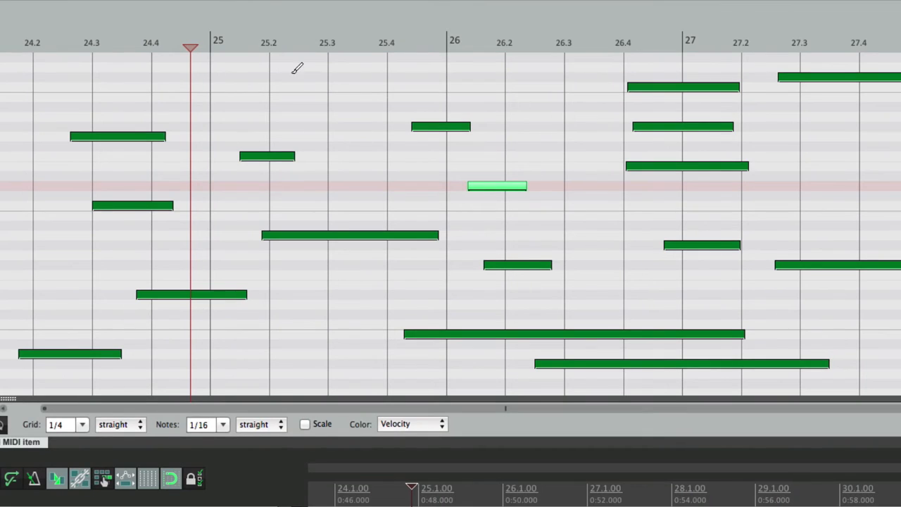
{"action": "mouse_move", "coordinate": [272, 87]}
{"action": "left_mouse_down"}
{"action": "mouse_move", "coordinate": [577, 88]}
{"action": "mouse_move", "coordinate": [580, 106]}
{"action": "mouse_move", "coordinate": [579, 87]}
{"action": "mouse_move", "coordinate": [575, 243]}
{"action": "mouse_move", "coordinate": [566, 69]}
{"action": "mouse_move", "coordinate": [566, 217]}
{"action": "mouse_move", "coordinate": [404, 192]}
{"action": "mouse_move", "coordinate": [277, 185]}
{"action": "mouse_move", "coordinate": [627, 173]}
{"action": "mouse_move", "coordinate": [581, 83]}
{"action": "mouse_move", "coordinate": [589, 53]}
{"action": "mouse_move", "coordinate": [590, 262]}
{"action": "left_mouse_up"}
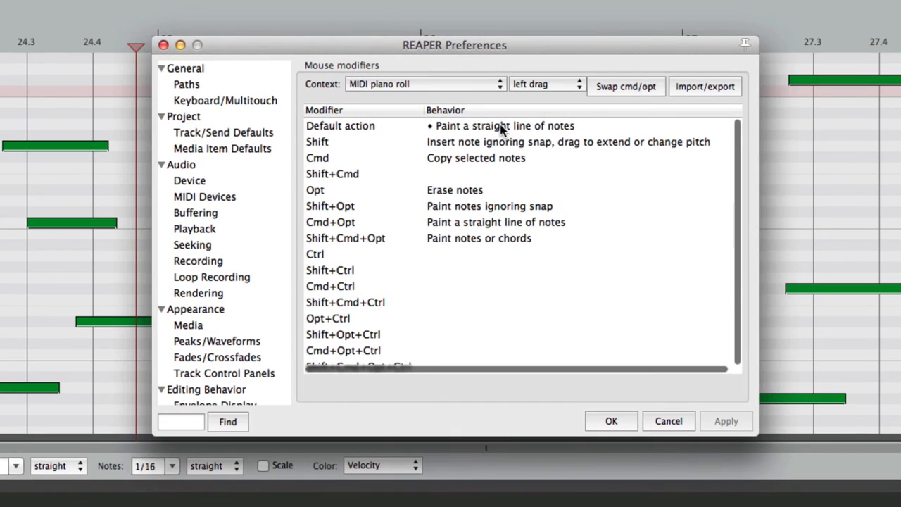
Step: Set the piano roll's default left drag to Erase notes
{"action": "left_click", "coordinate": [501, 124]}
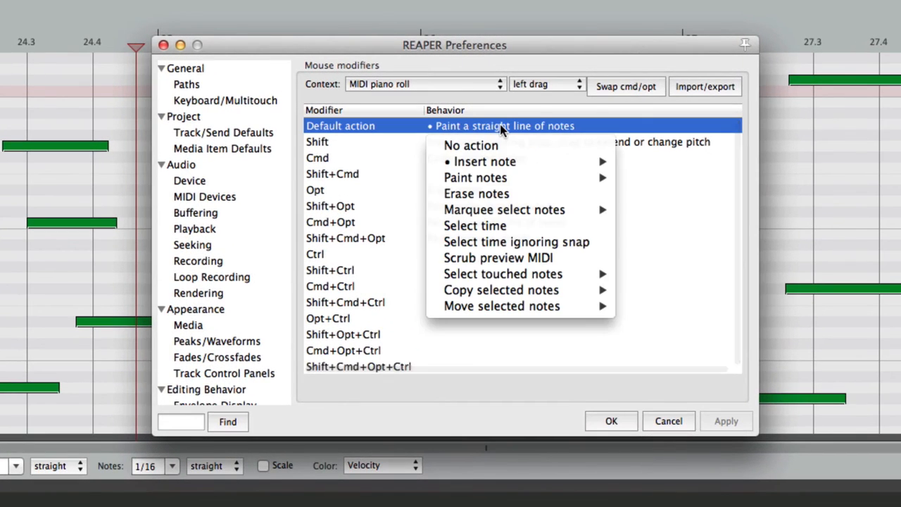
{"action": "left_click", "coordinate": [486, 193]}
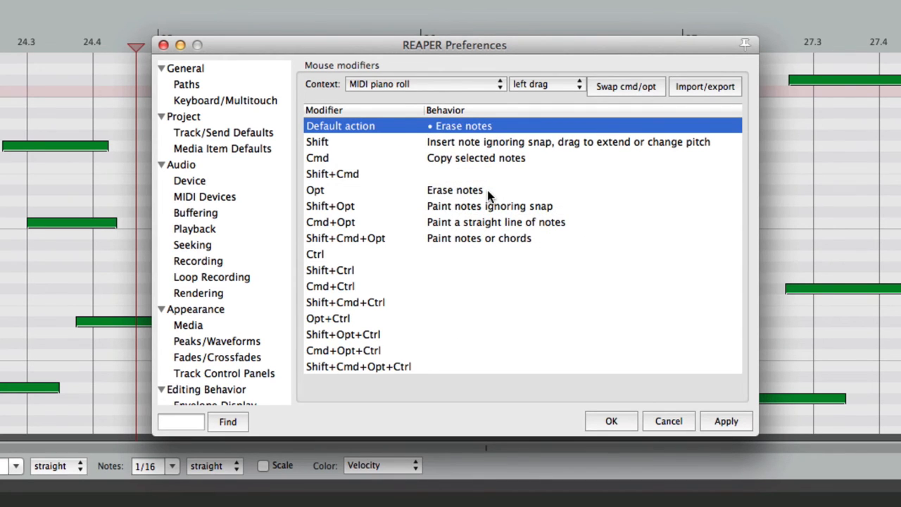
{"action": "left_click", "coordinate": [488, 191]}
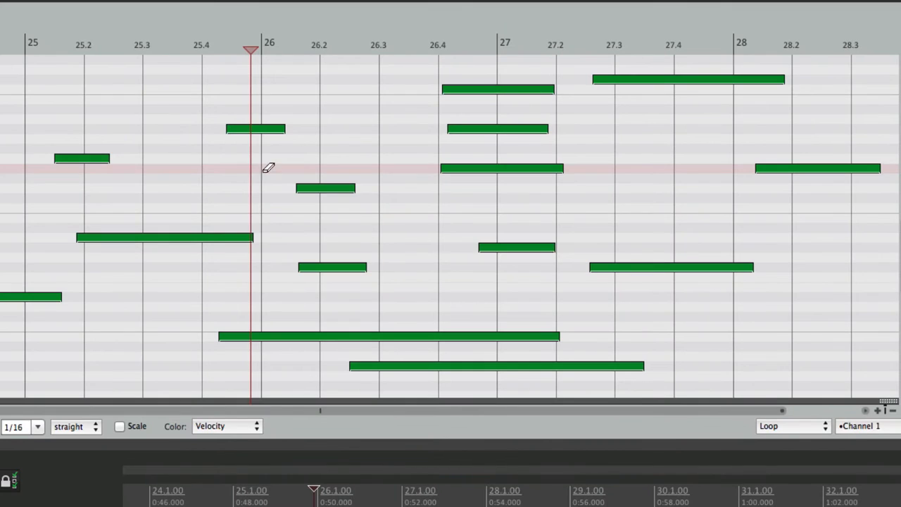
Step: Erase notes between 26.1 and 28.3, undo it, then erase a run around bars 27–28
{"action": "mouse_move", "coordinate": [269, 167]}
{"action": "left_mouse_down"}
{"action": "mouse_move", "coordinate": [342, 195]}
{"action": "mouse_move", "coordinate": [598, 76]}
{"action": "mouse_move", "coordinate": [765, 162]}
{"action": "mouse_move", "coordinate": [571, 265]}
{"action": "mouse_move", "coordinate": [483, 291]}
{"action": "mouse_move", "coordinate": [434, 356]}
{"action": "mouse_move", "coordinate": [491, 268]}
{"action": "mouse_move", "coordinate": [532, 233]}
{"action": "left_mouse_up"}
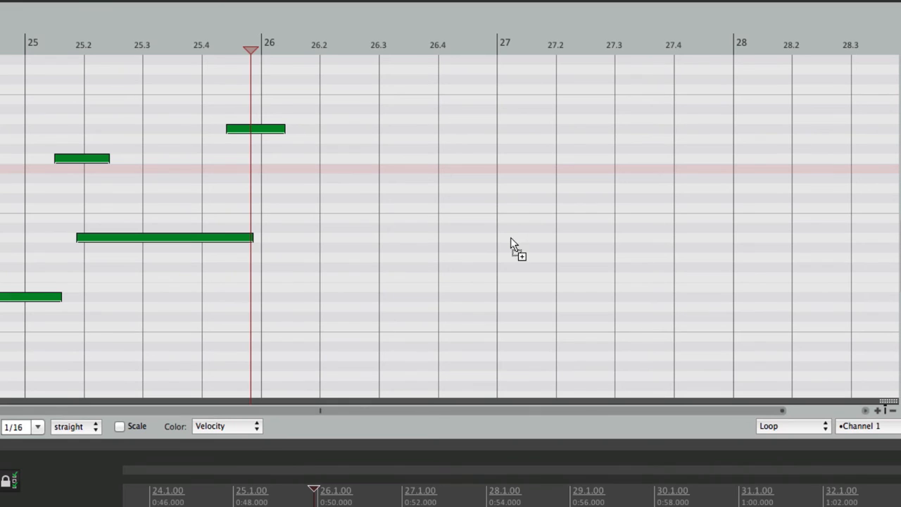
{"action": "key", "text": "super+z"}
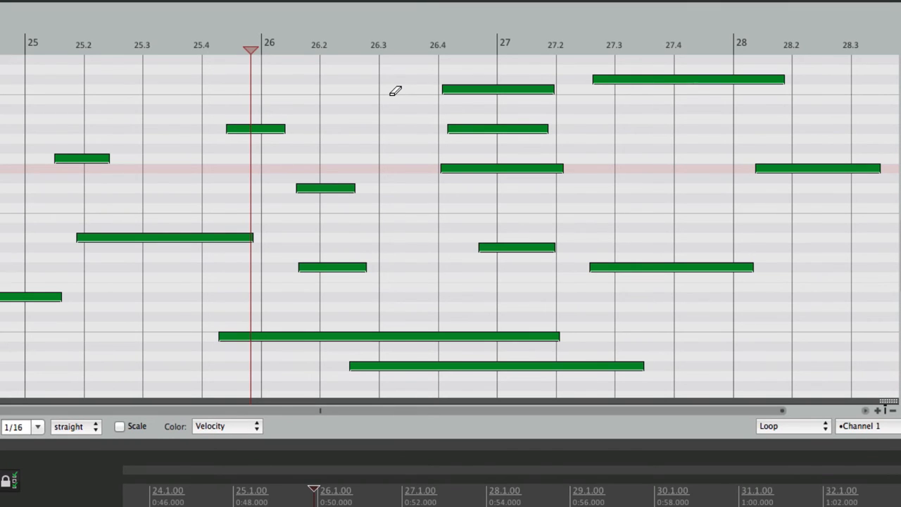
{"action": "mouse_move", "coordinate": [395, 90]}
{"action": "left_mouse_down"}
{"action": "mouse_move", "coordinate": [469, 89]}
{"action": "mouse_move", "coordinate": [511, 159]}
{"action": "mouse_move", "coordinate": [664, 84]}
{"action": "mouse_move", "coordinate": [772, 186]}
{"action": "mouse_move", "coordinate": [477, 239]}
{"action": "mouse_move", "coordinate": [352, 378]}
{"action": "mouse_move", "coordinate": [294, 187]}
{"action": "mouse_move", "coordinate": [227, 116]}
{"action": "left_mouse_up"}
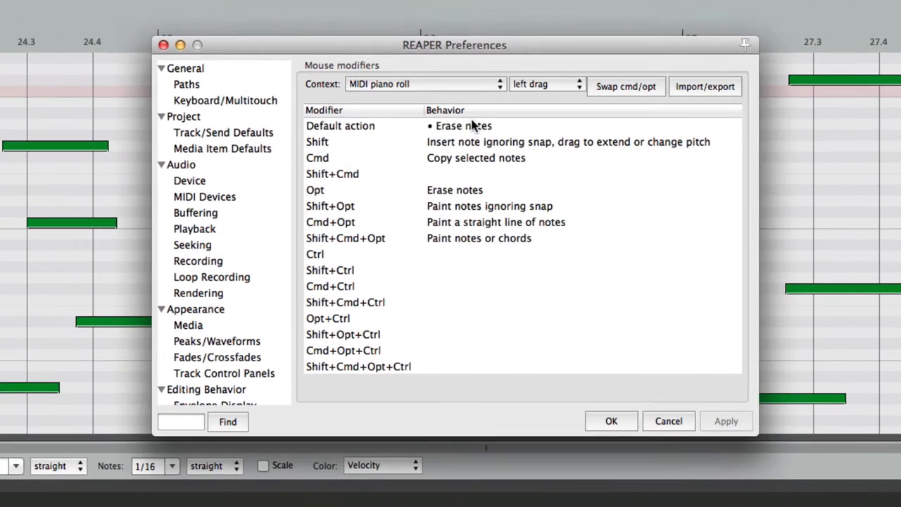
{"action": "left_click", "coordinate": [303, 105]}
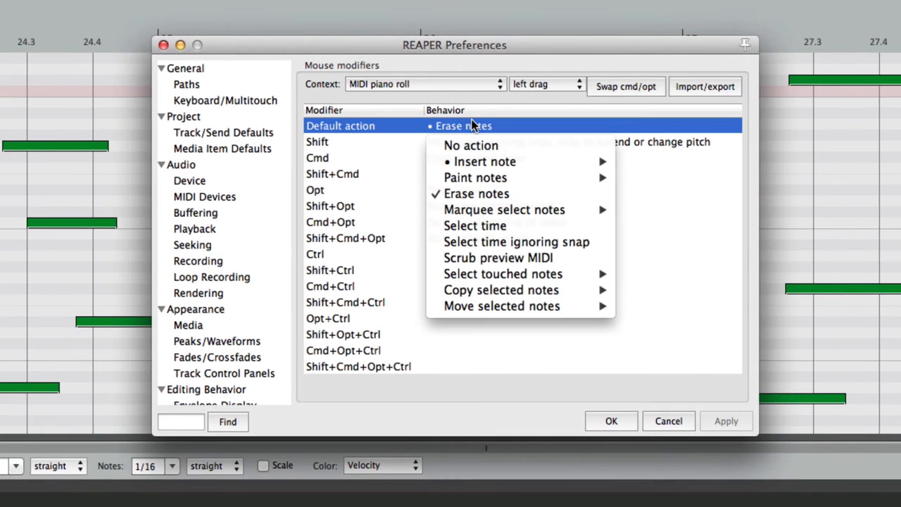
Step: Set both the default left drag and Ctrl left drag to Marquee select notes
{"action": "mouse_move", "coordinate": [466, 211]}
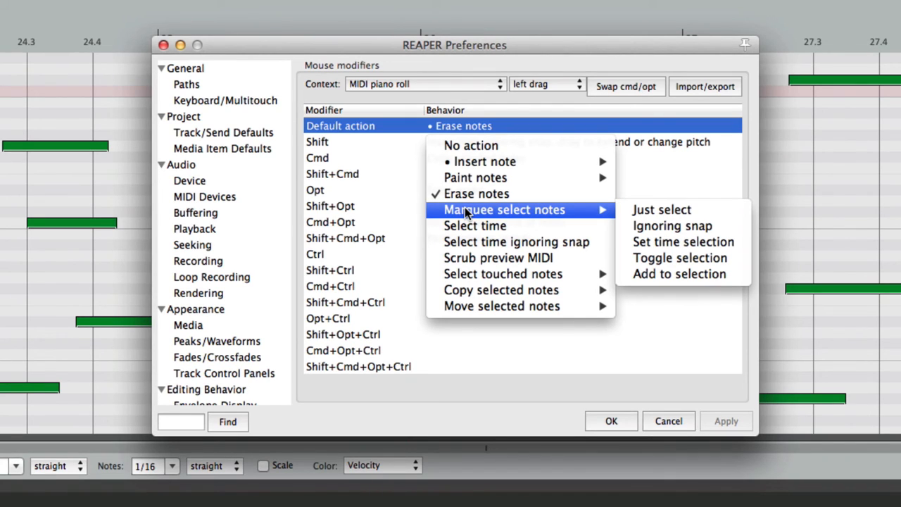
{"action": "left_click", "coordinate": [672, 209]}
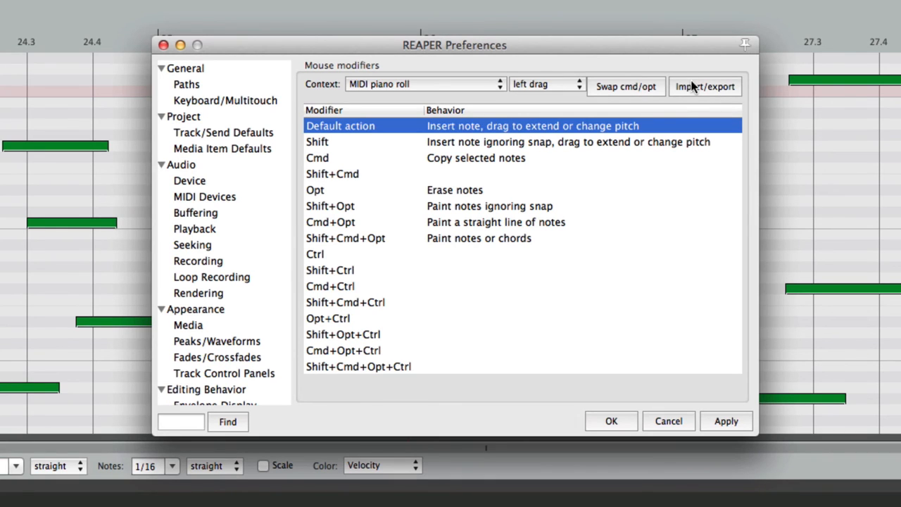
{"action": "left_click", "coordinate": [437, 255]}
{"action": "left_click", "coordinate": [436, 254]}
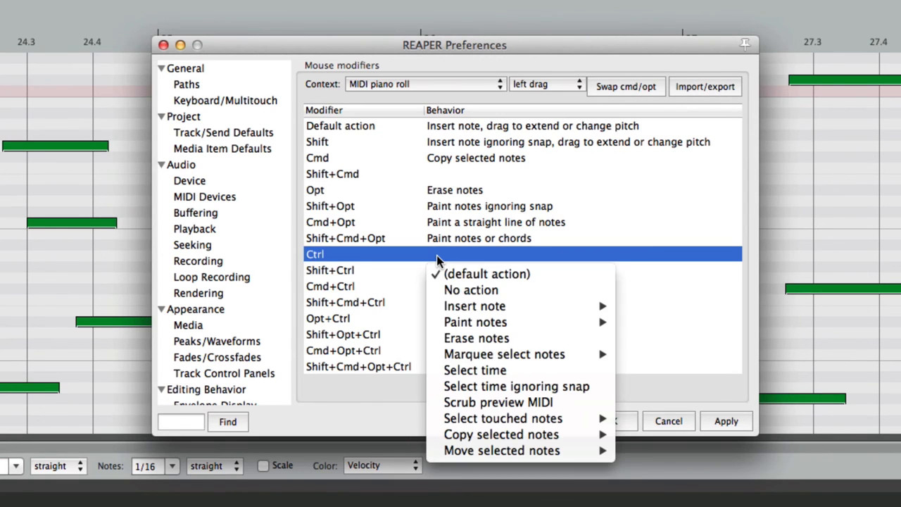
{"action": "mouse_move", "coordinate": [440, 357]}
{"action": "left_click", "coordinate": [662, 354]}
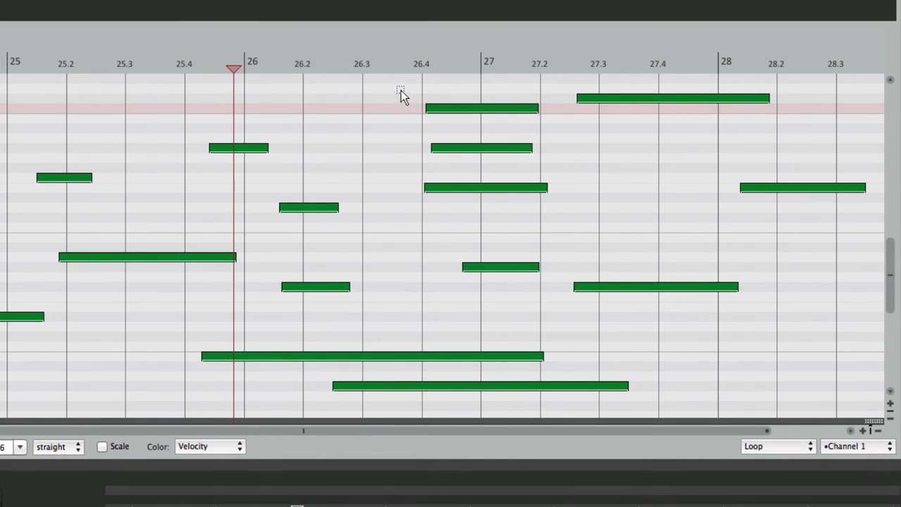
Step: Marquee-select six notes near 26.4–28, delete and restore them, nudge them earlier, then select six more
{"action": "left_click_drag", "start_coordinate": [402, 91], "coordinate": [629, 329]}
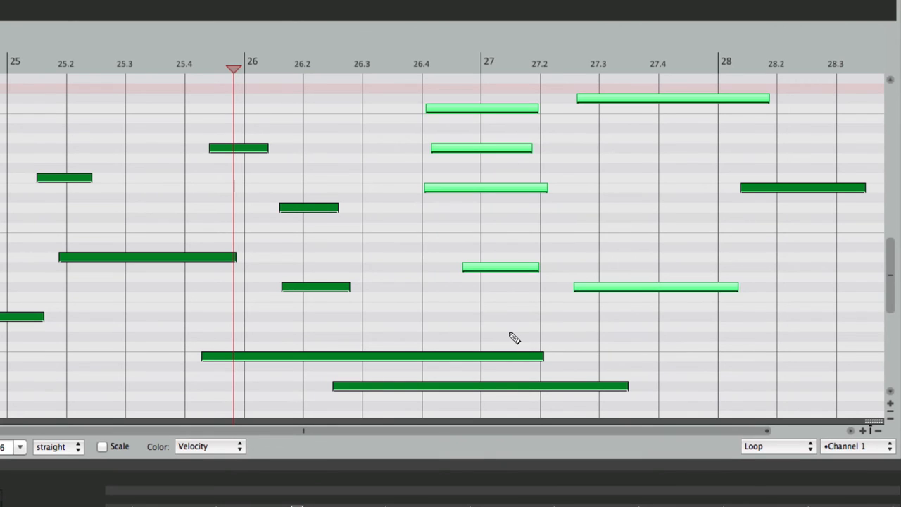
{"action": "key", "text": "Delete"}
{"action": "key", "text": "super+z"}
{"action": "mouse_move", "coordinate": [473, 107]}
{"action": "left_mouse_down"}
{"action": "mouse_move", "coordinate": [417, 115]}
{"action": "mouse_move", "coordinate": [448, 113]}
{"action": "left_mouse_up"}
{"action": "left_click", "coordinate": [553, 126]}
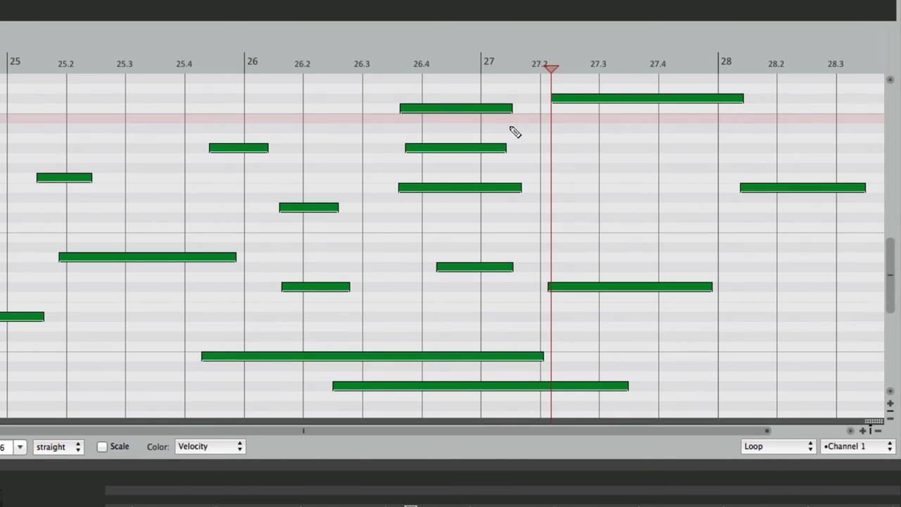
{"action": "left_click_drag", "start_coordinate": [177, 123], "coordinate": [355, 400]}
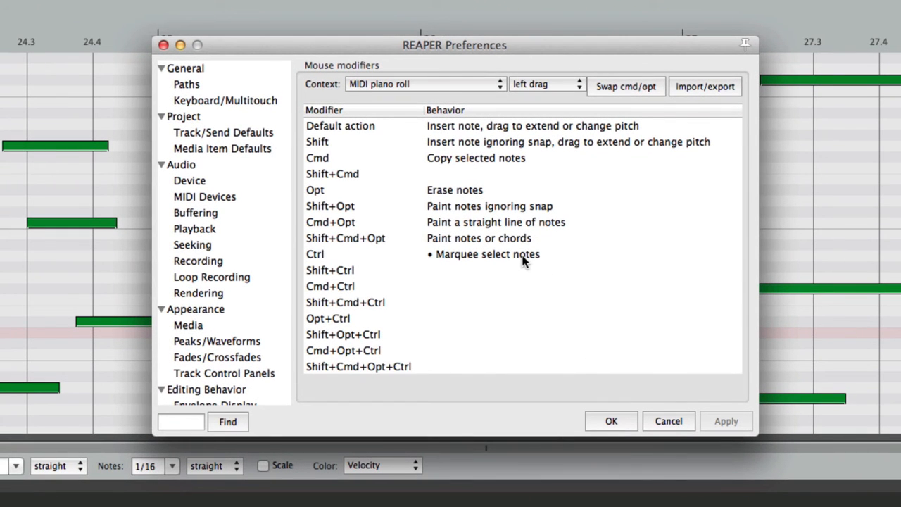
Step: Set Ctrl left drag in the piano roll to Select time
{"action": "left_click", "coordinate": [523, 261]}
{"action": "mouse_move", "coordinate": [521, 354]}
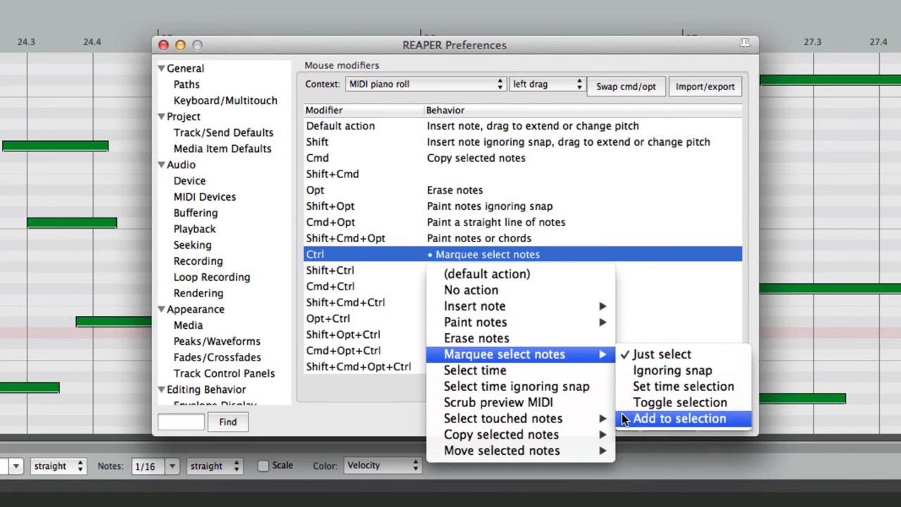
{"action": "left_click", "coordinate": [549, 368]}
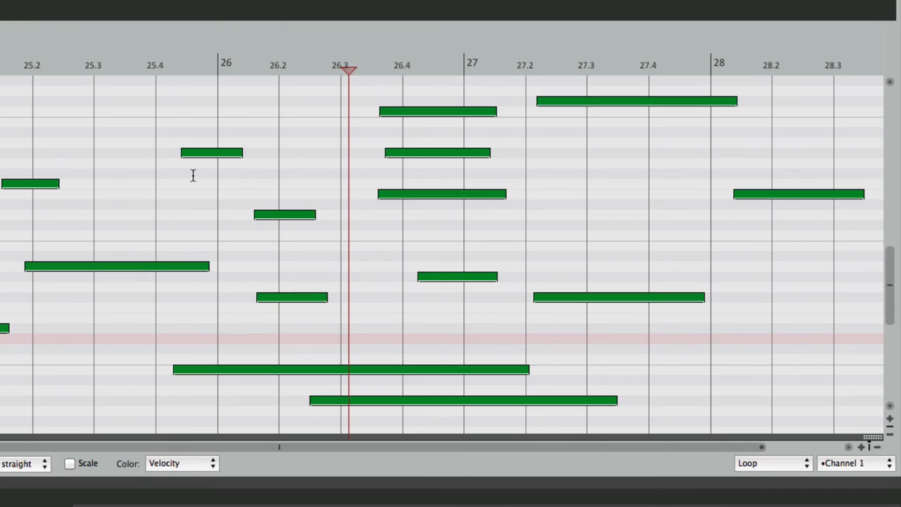
Step: Ctrl-drag time selections from about 25.4 to 26.7 and from 27.2 to 28
{"action": "left_click_drag", "start_coordinate": [179, 183], "coordinate": [444, 189]}
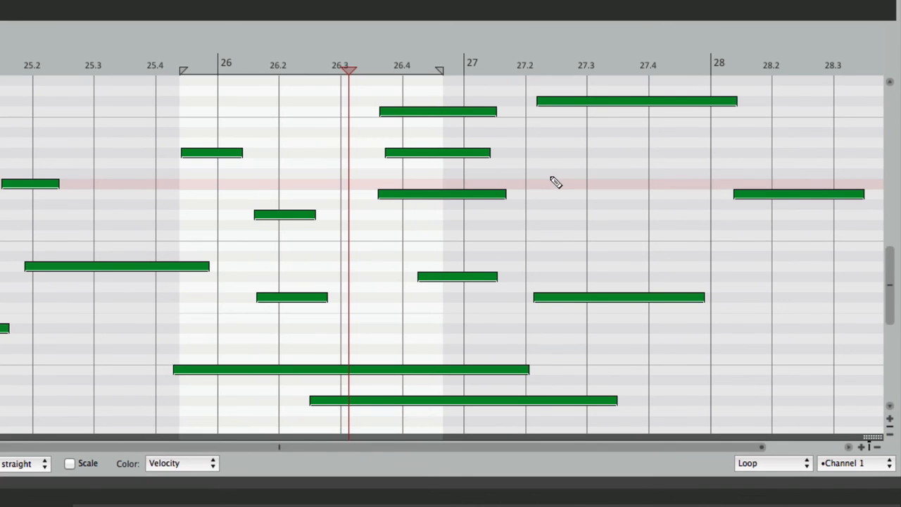
{"action": "left_click_drag", "start_coordinate": [530, 155], "coordinate": [711, 162]}
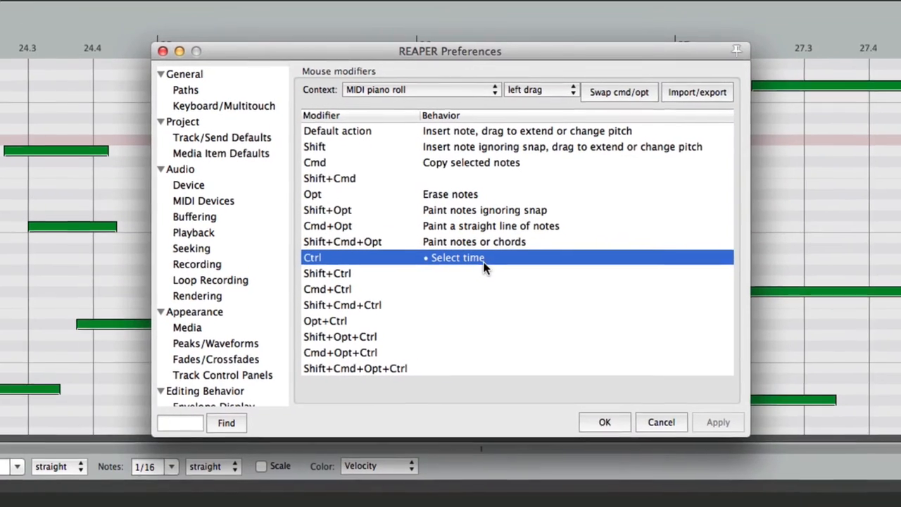
{"action": "left_click", "coordinate": [484, 261]}
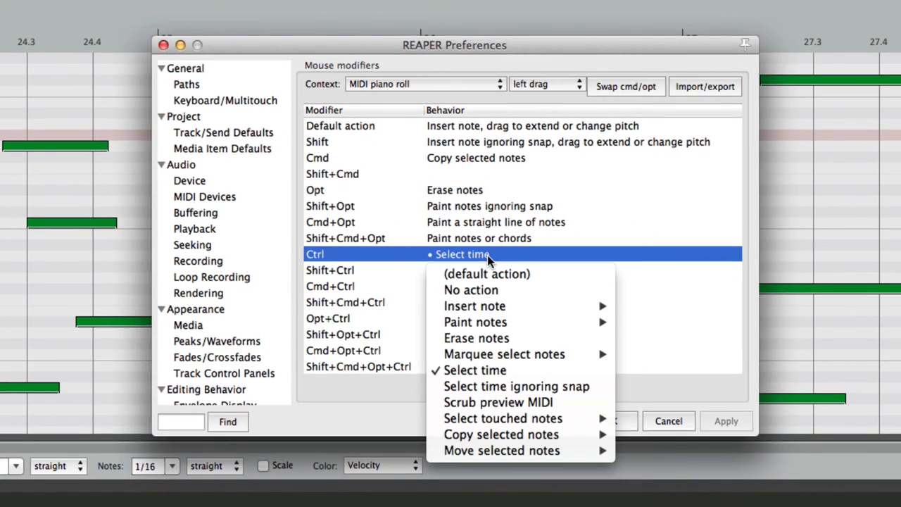
Step: Test Ctrl left drag as Scrub preview MIDI, then set it to Select touched notes > Just select
{"action": "left_click", "coordinate": [469, 402]}
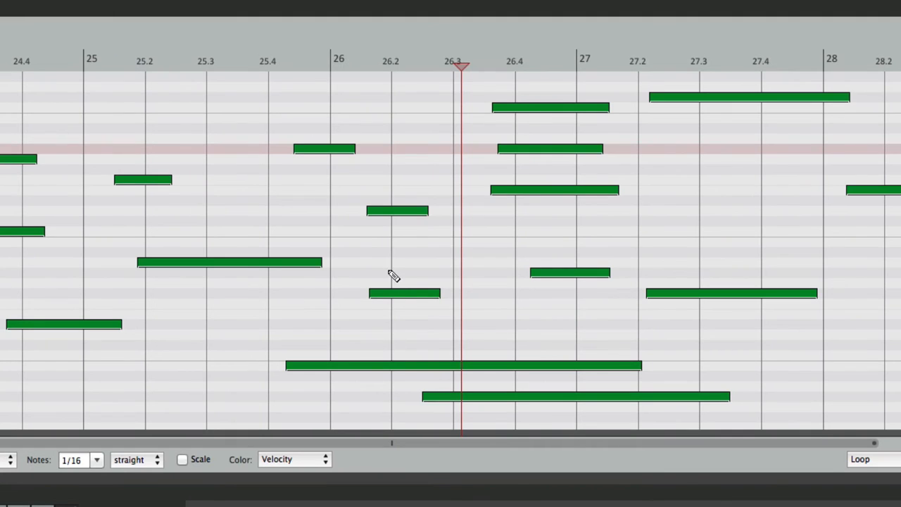
{"action": "left_click_drag", "start_coordinate": [354, 204], "coordinate": [268, 205]}
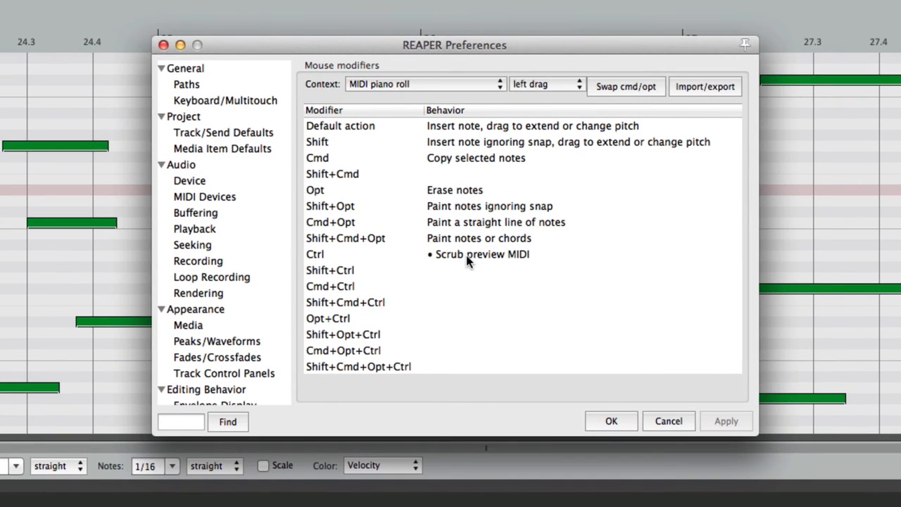
{"action": "left_click", "coordinate": [467, 255]}
{"action": "left_click", "coordinate": [466, 255]}
{"action": "mouse_move", "coordinate": [445, 422]}
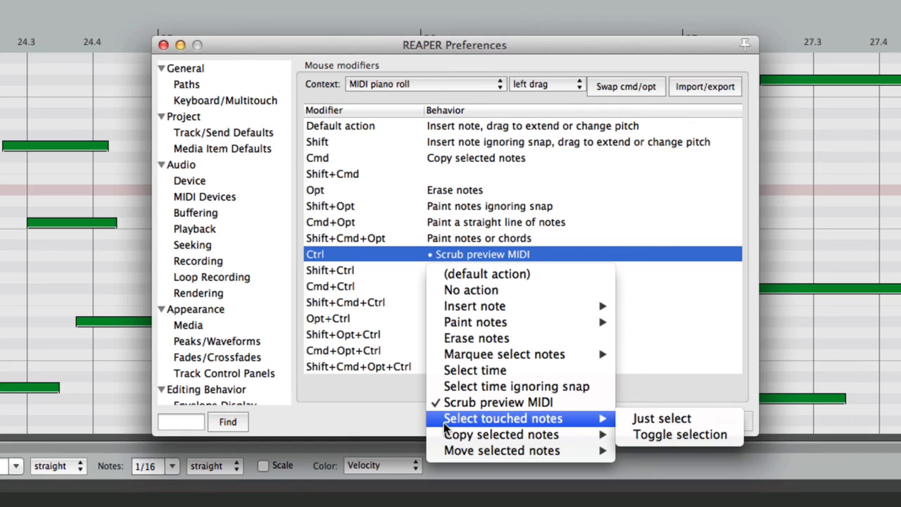
{"action": "left_click", "coordinate": [664, 419]}
{"action": "left_click", "coordinate": [664, 421]}
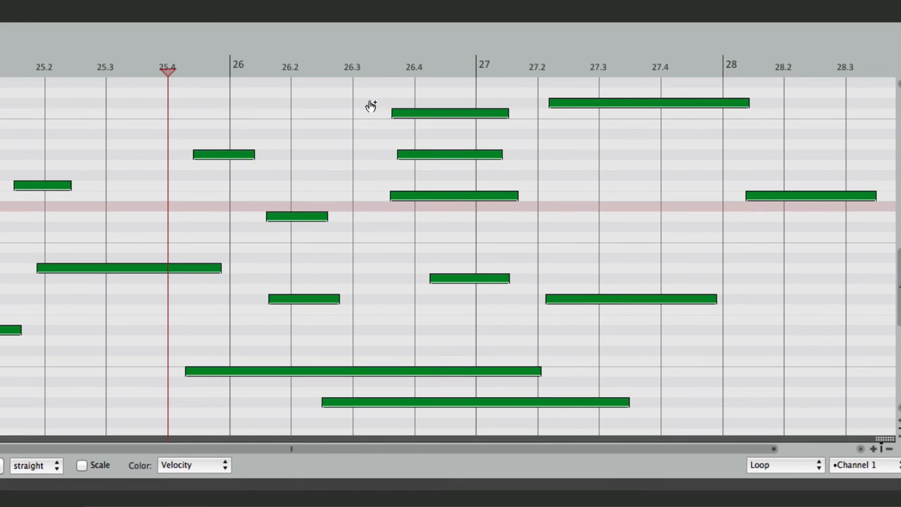
Step: Select eight notes across bars 26–27, including the top 26.4 note and the long 27.2 note
{"action": "left_click", "coordinate": [394, 113], "text": "shift"}
{"action": "left_click", "coordinate": [434, 155], "text": "shift"}
{"action": "left_click", "coordinate": [451, 195], "text": "shift"}
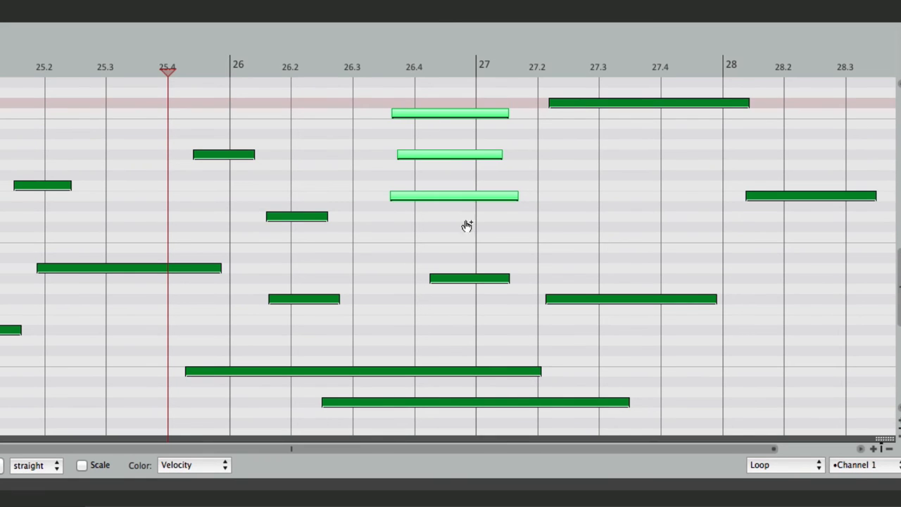
{"action": "left_click", "coordinate": [474, 278], "text": "shift"}
{"action": "left_click", "coordinate": [551, 300], "text": "shift"}
{"action": "left_click", "coordinate": [453, 371], "text": "shift"}
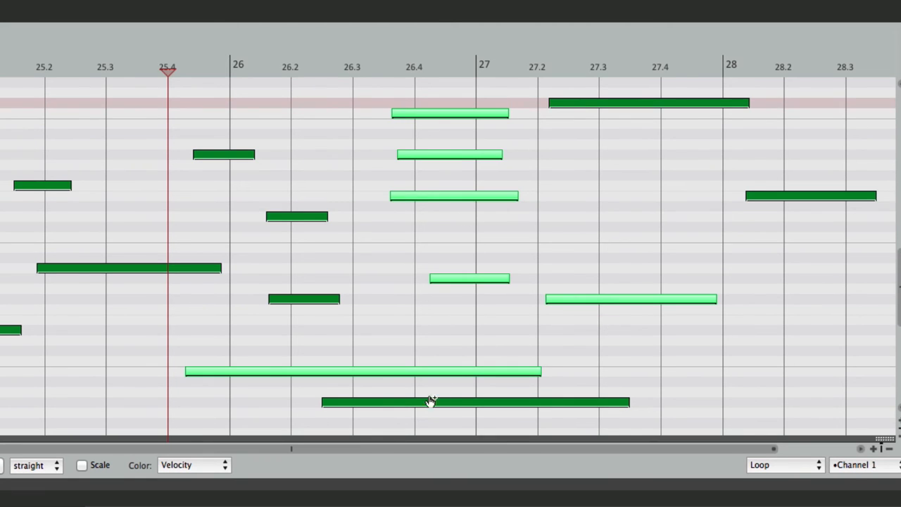
{"action": "left_click", "coordinate": [428, 402], "text": "shift"}
{"action": "left_click", "coordinate": [310, 299], "text": "shift"}
Step: Add one more note to the selection, then set Ctrl left drag to Select touched notes > Toggle selection
{"action": "left_click", "coordinate": [280, 216], "text": "shift"}
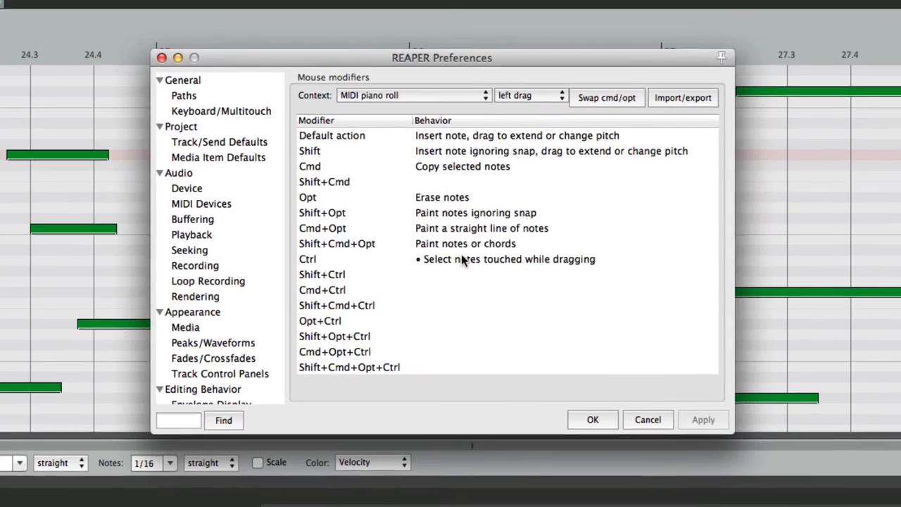
{"action": "left_click", "coordinate": [475, 254]}
{"action": "left_click", "coordinate": [474, 255]}
{"action": "mouse_move", "coordinate": [471, 420]}
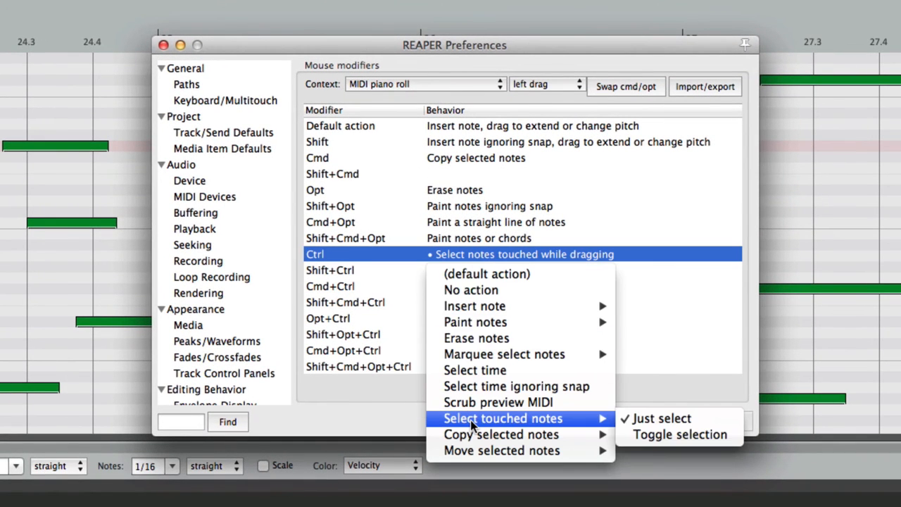
{"action": "left_click", "coordinate": [652, 440]}
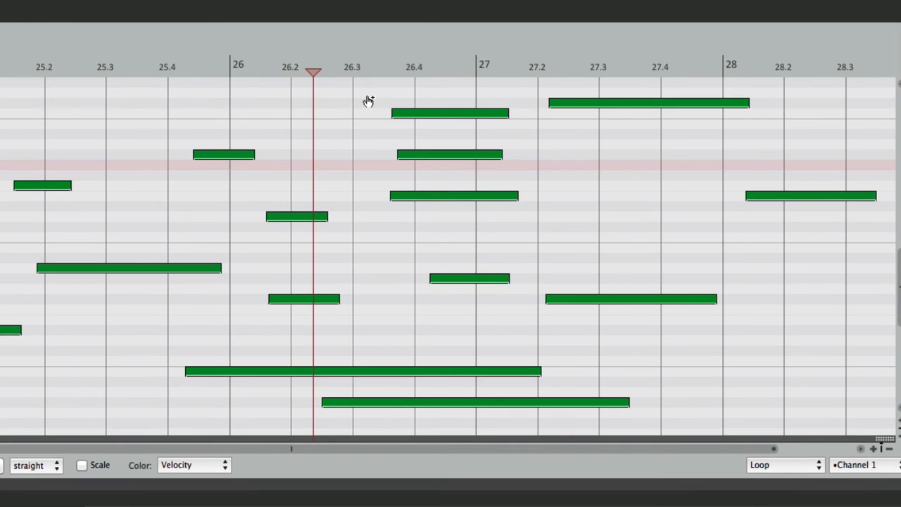
Step: Toggle three notes in the 26.4–27.2 group on and then off again, then reopen Mouse modifiers
{"action": "left_click", "coordinate": [419, 160]}
{"action": "left_click", "coordinate": [429, 197], "text": "ctrl"}
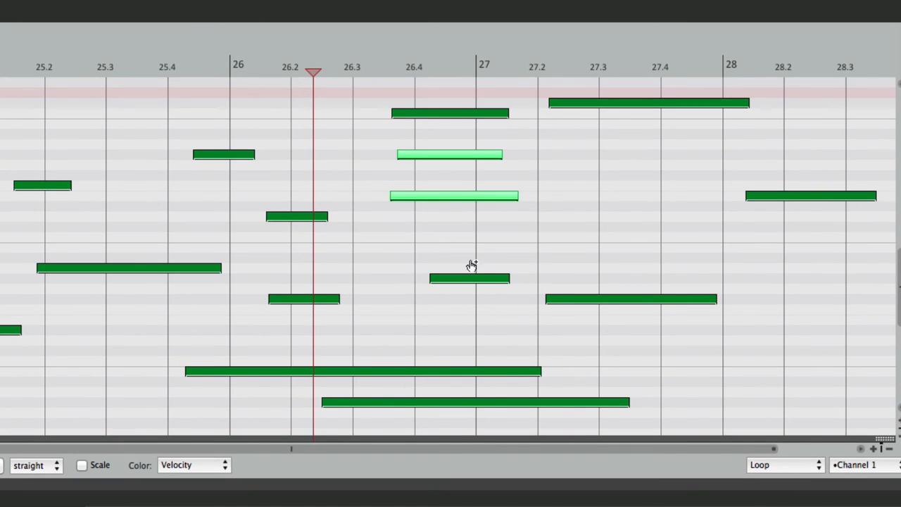
{"action": "left_click", "coordinate": [472, 279], "text": "ctrl"}
{"action": "left_click", "coordinate": [455, 197], "text": "ctrl"}
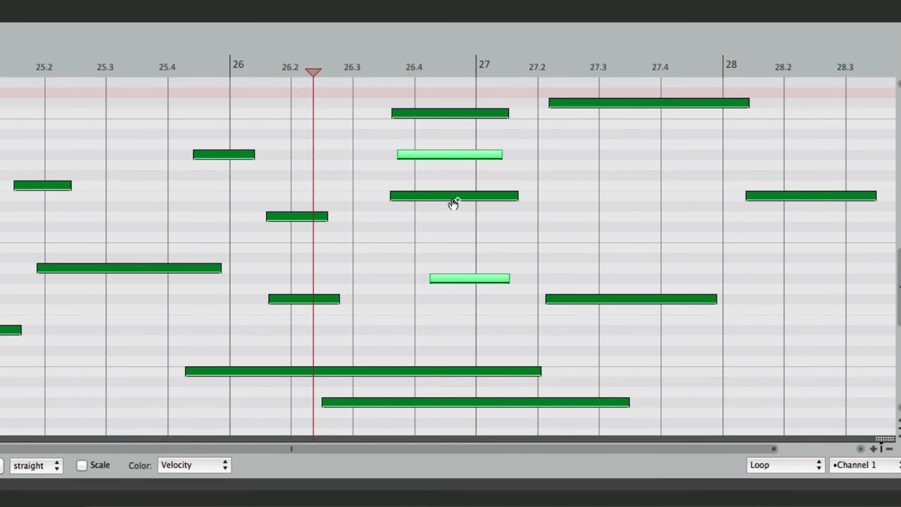
{"action": "left_click", "coordinate": [444, 155], "text": "ctrl"}
{"action": "left_click", "coordinate": [456, 280], "text": "ctrl"}
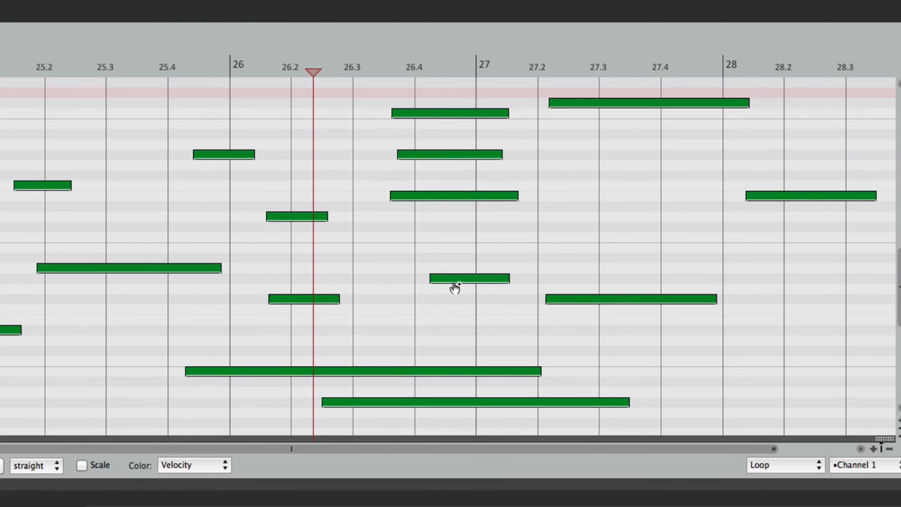
{"action": "key", "text": "super+comma"}
{"action": "double_click", "coordinate": [558, 254]}
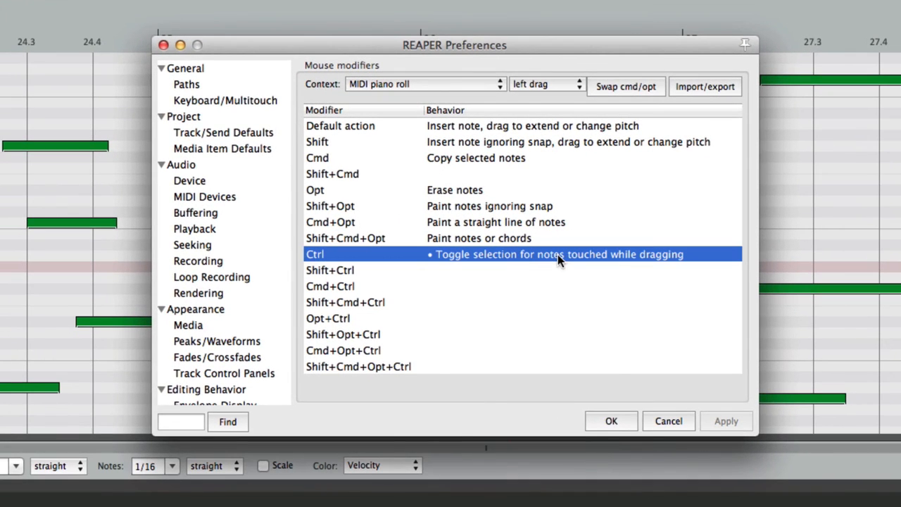
Step: Set Ctrl left drag in the piano roll to Copy selected notes
{"action": "mouse_move", "coordinate": [524, 436]}
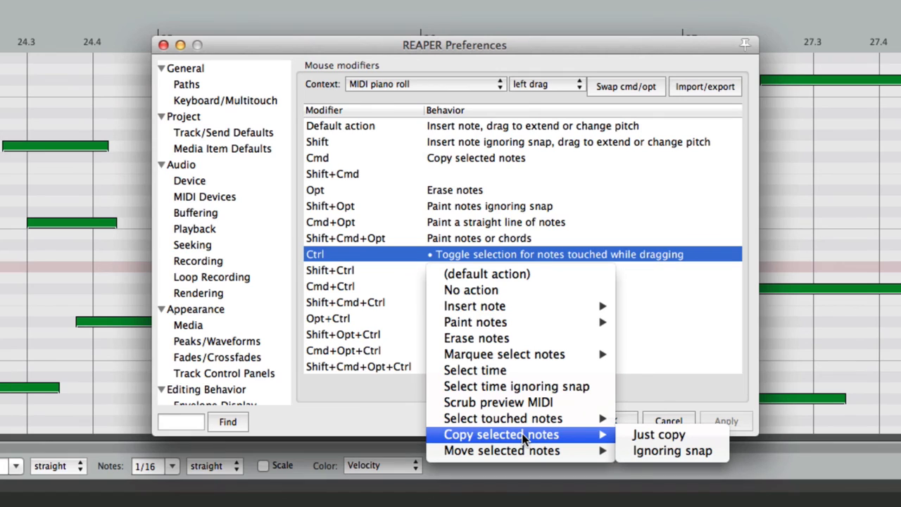
{"action": "left_click", "coordinate": [625, 434]}
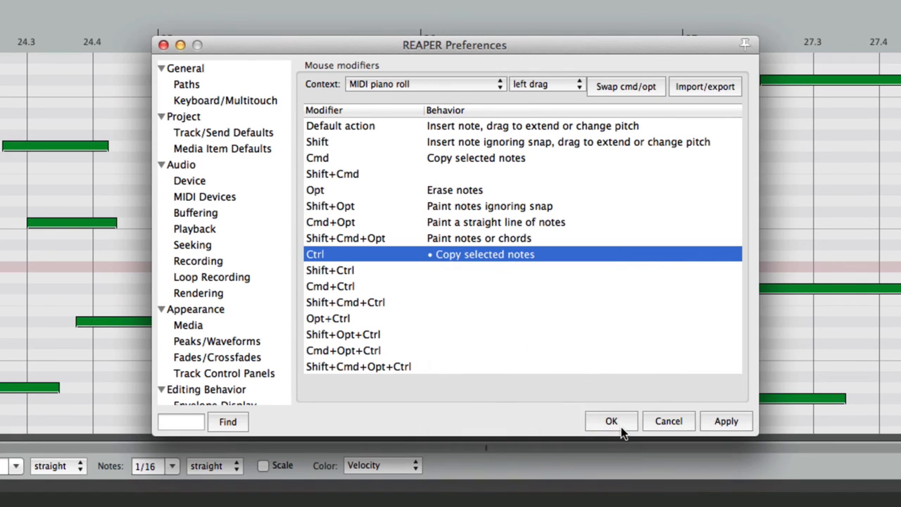
{"action": "left_click", "coordinate": [621, 425]}
Step: Select the three stacked notes near 26.4 and copy them slightly earlier
{"action": "left_click", "coordinate": [489, 113]}
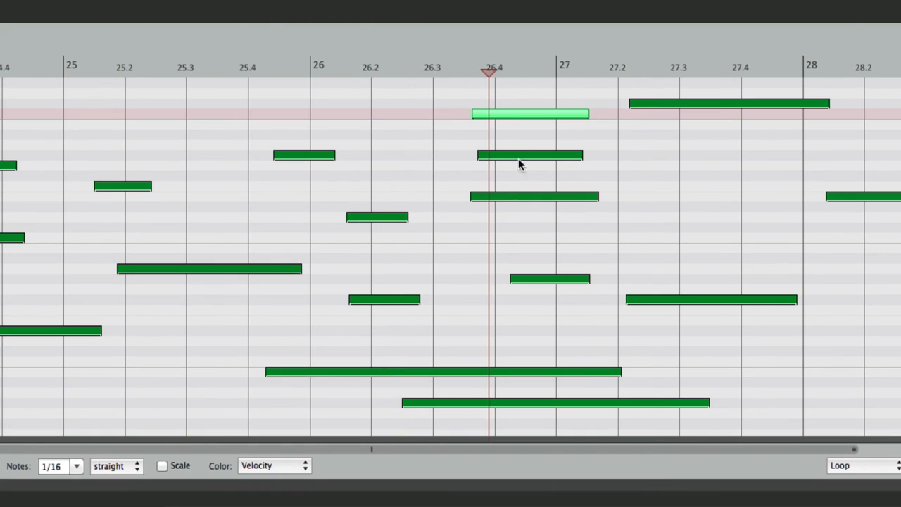
{"action": "left_click", "coordinate": [518, 196], "text": "shift"}
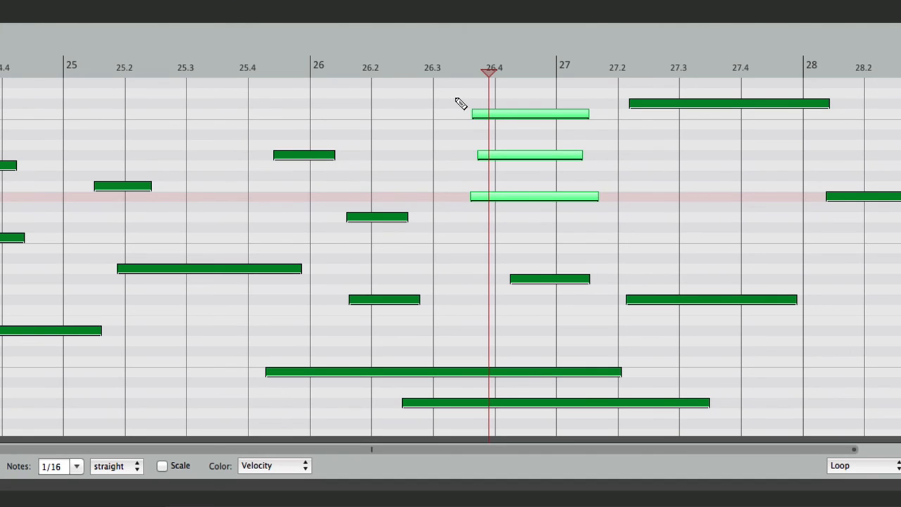
{"action": "left_click_drag", "start_coordinate": [450, 98], "coordinate": [319, 95]}
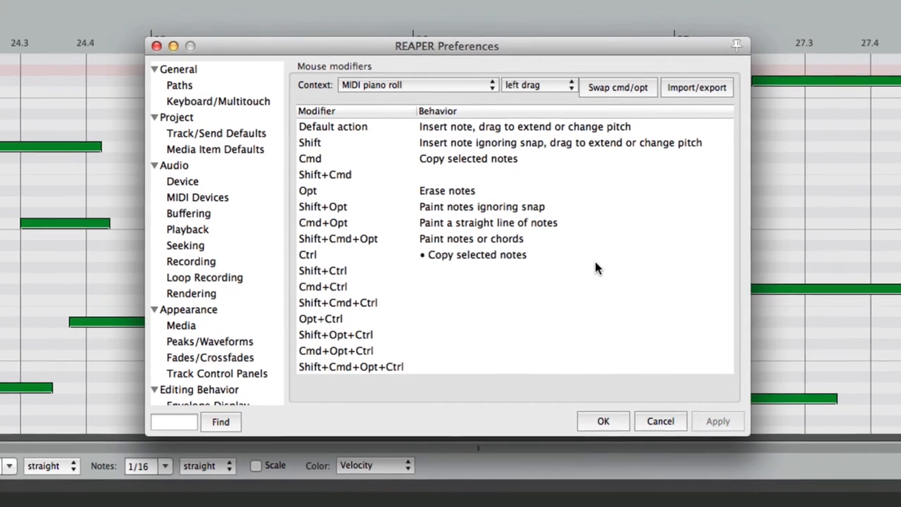
Step: Set the Ctrl left-drag modifier to Move selected notes > Just move
{"action": "left_click", "coordinate": [515, 254]}
{"action": "mouse_move", "coordinate": [498, 451]}
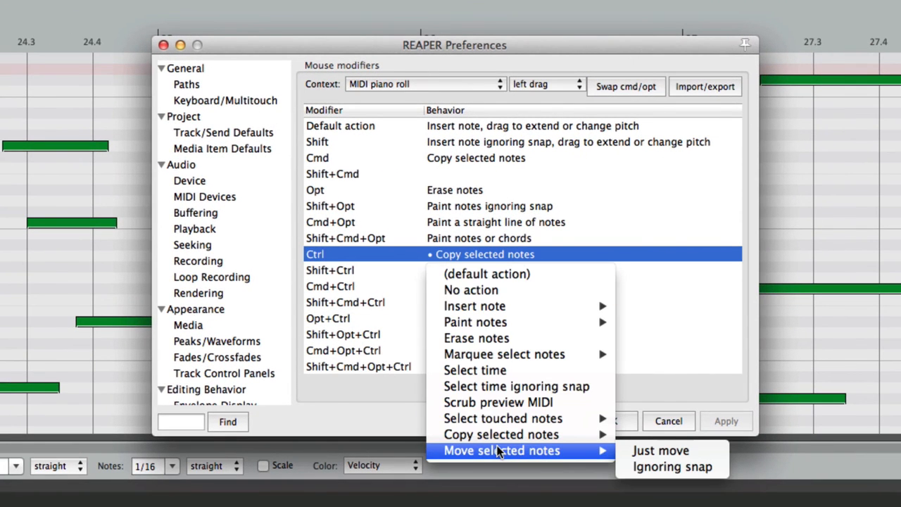
{"action": "left_click", "coordinate": [641, 451]}
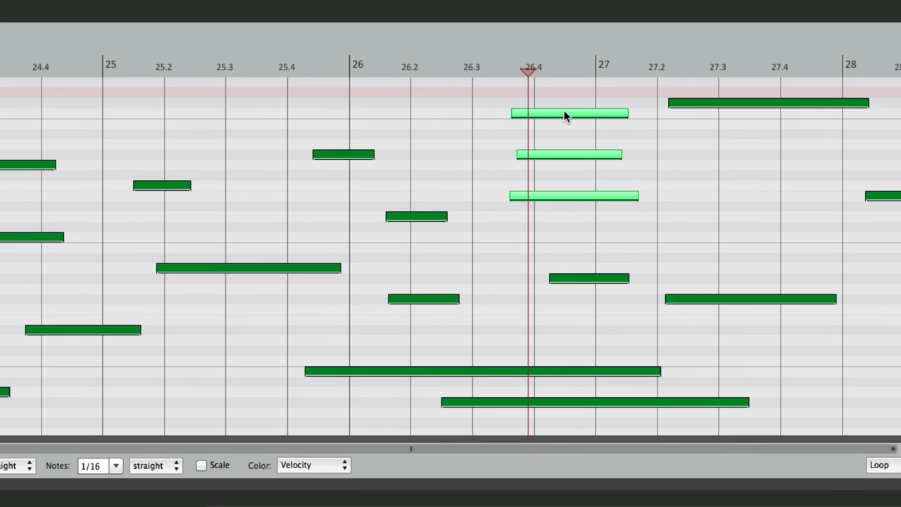
Step: Ctrl-drag the three selected notes back and forth, leaving them starting near 26.35
{"action": "mouse_move", "coordinate": [564, 112]}
{"action": "left_mouse_down"}
{"action": "mouse_move", "coordinate": [489, 115]}
{"action": "mouse_move", "coordinate": [564, 120]}
{"action": "left_mouse_up"}
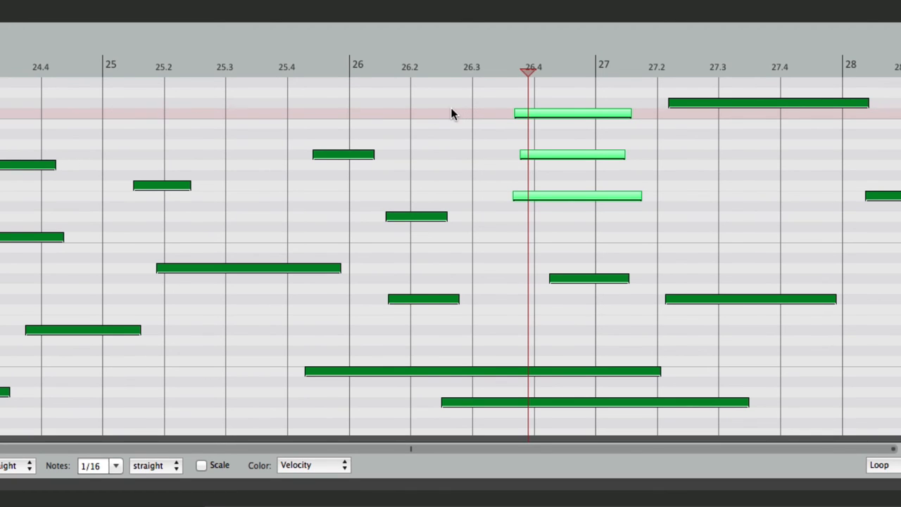
{"action": "mouse_move", "coordinate": [454, 110]}
{"action": "left_mouse_down"}
{"action": "mouse_move", "coordinate": [388, 112]}
{"action": "mouse_move", "coordinate": [454, 113]}
{"action": "left_mouse_up"}
{"action": "mouse_move", "coordinate": [189, 113]}
{"action": "left_mouse_down"}
{"action": "mouse_move", "coordinate": [224, 112]}
{"action": "mouse_move", "coordinate": [150, 117]}
{"action": "mouse_move", "coordinate": [272, 121]}
{"action": "mouse_move", "coordinate": [157, 119]}
{"action": "mouse_move", "coordinate": [188, 119]}
{"action": "left_mouse_up"}
{"action": "mouse_move", "coordinate": [696, 145]}
{"action": "left_mouse_down"}
{"action": "mouse_move", "coordinate": [714, 143]}
{"action": "mouse_move", "coordinate": [648, 142]}
{"action": "mouse_move", "coordinate": [700, 148]}
{"action": "left_mouse_up"}
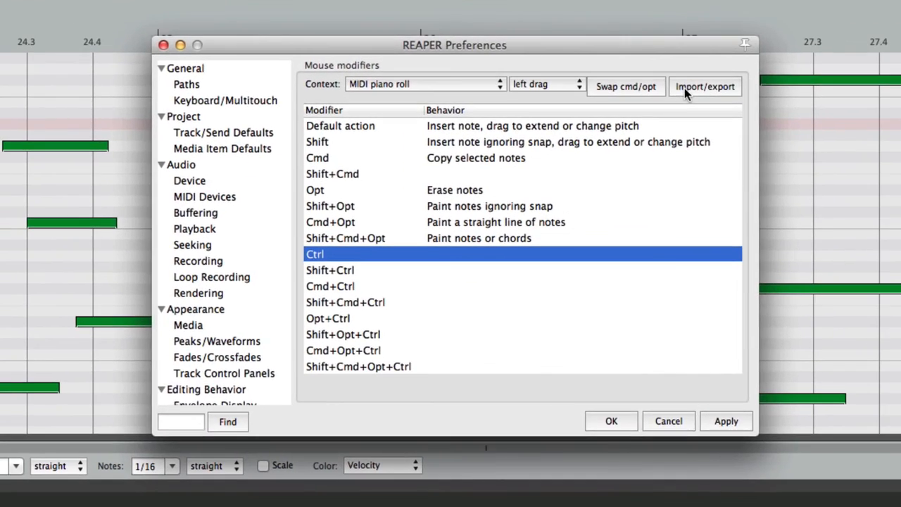
Step: Show the double-click modifiers, check that the Default action is Insert note, and deselect all notes
{"action": "left_click", "coordinate": [520, 85]}
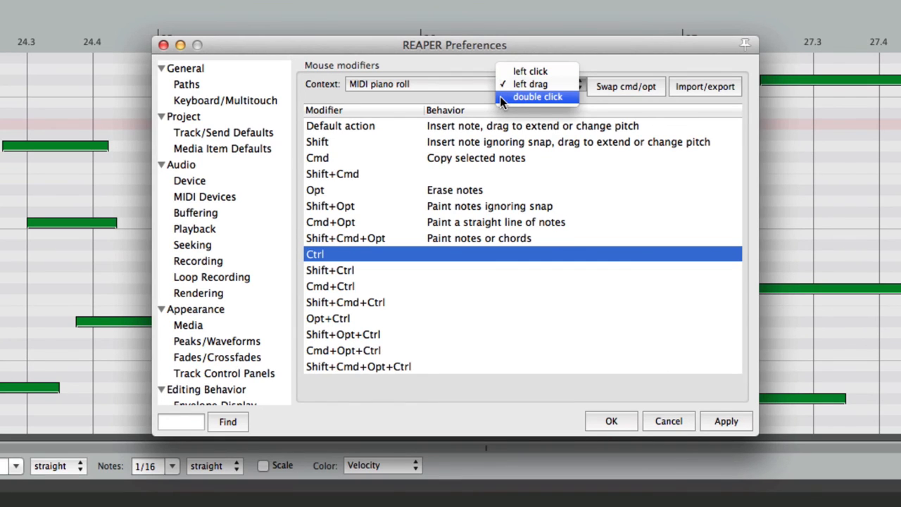
{"action": "left_click", "coordinate": [500, 96]}
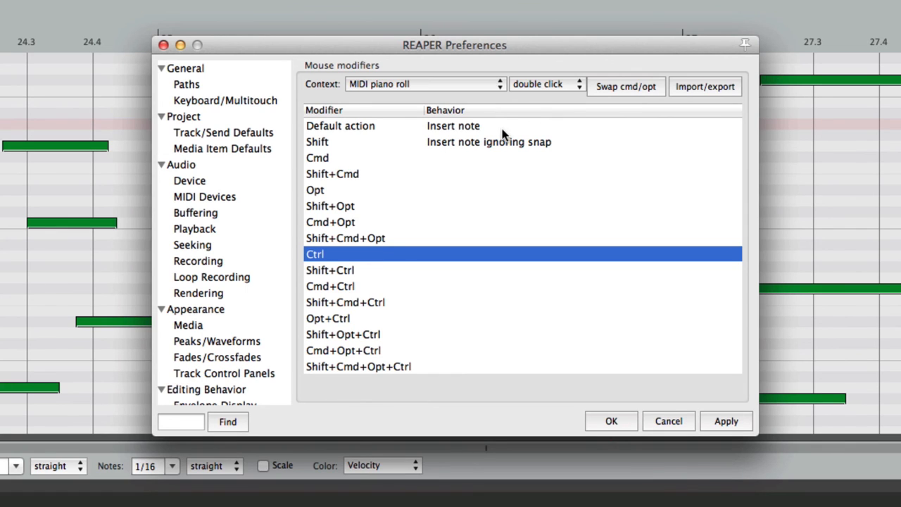
{"action": "left_click", "coordinate": [502, 129]}
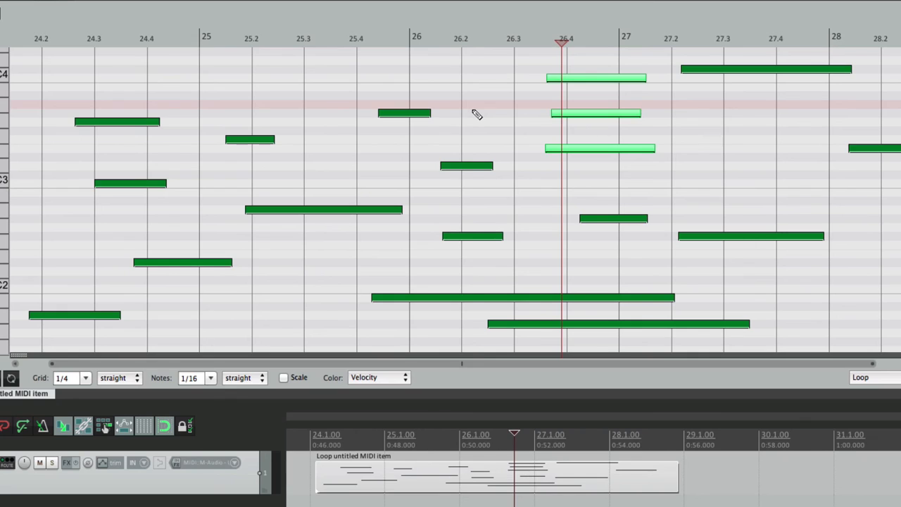
{"action": "left_click", "coordinate": [473, 109]}
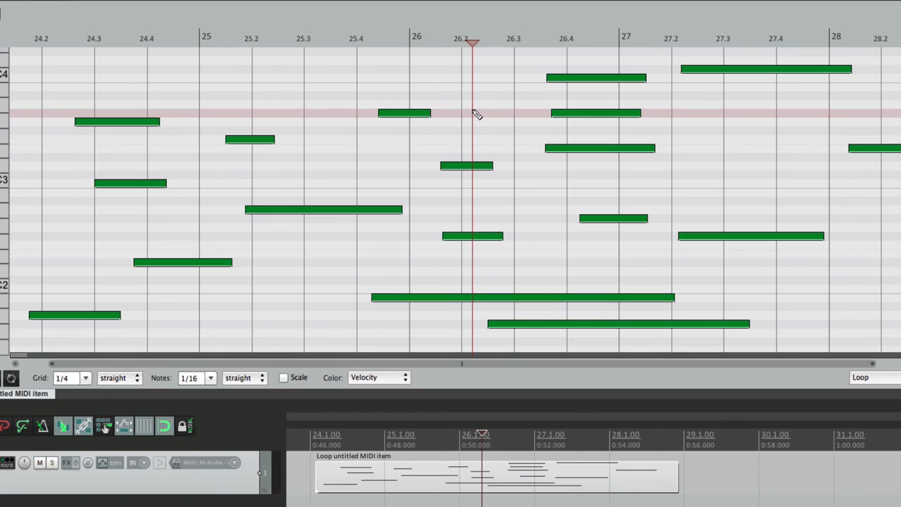
Step: Insert a 1/16 note on C4, then switch note length to 1/4 and insert another
{"action": "left_click", "coordinate": [329, 78]}
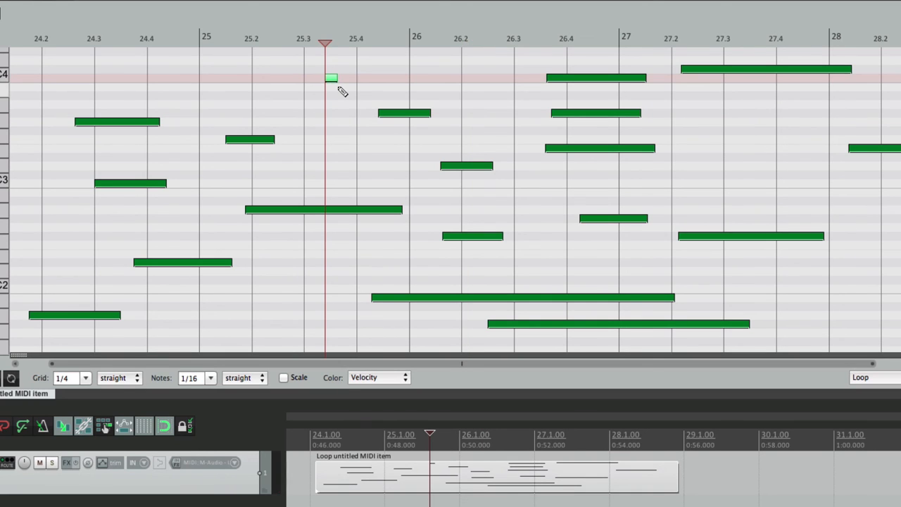
{"action": "left_click", "coordinate": [211, 378]}
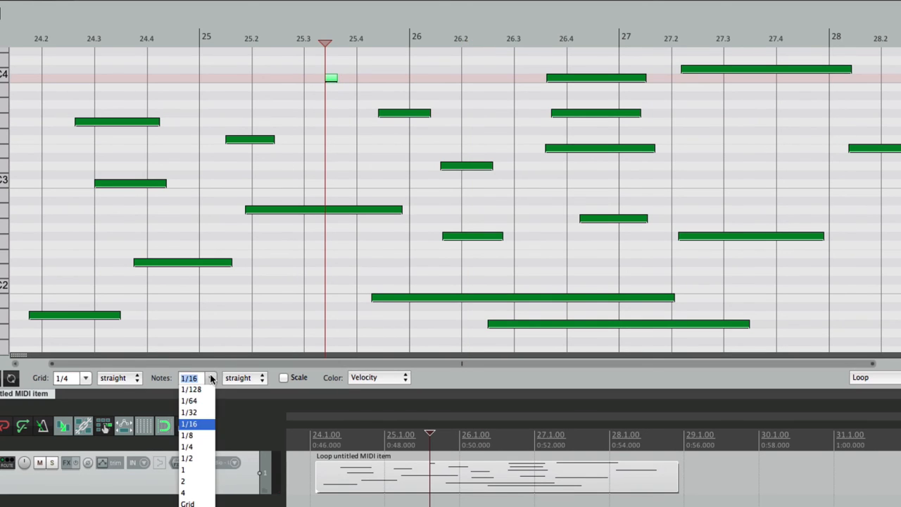
{"action": "left_click", "coordinate": [201, 446]}
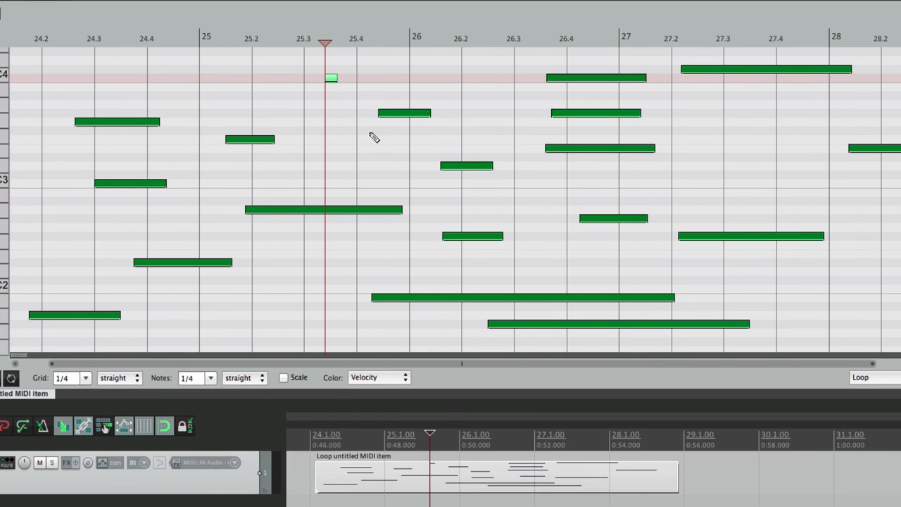
{"action": "left_click", "coordinate": [402, 78]}
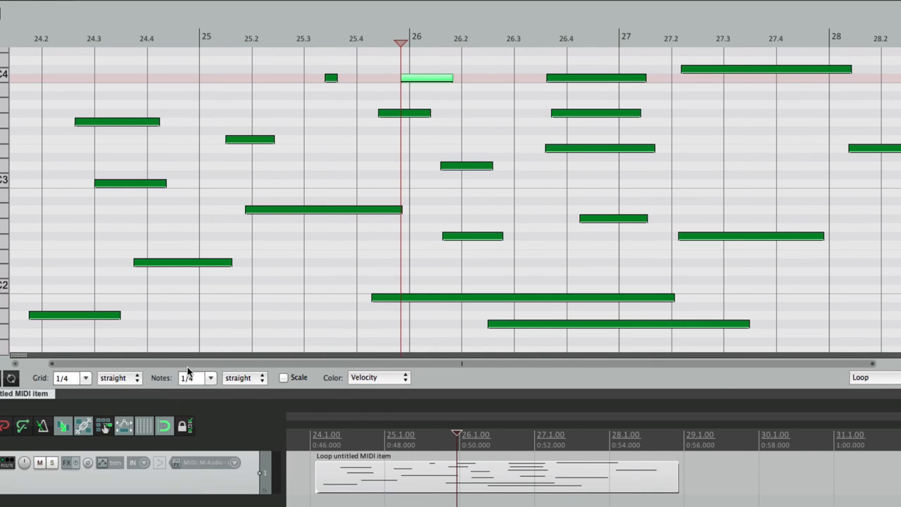
Step: Set note length to 1, add long notes on C3 and near 27.3, then undo three notes
{"action": "left_click", "coordinate": [209, 379]}
{"action": "left_click", "coordinate": [199, 465]}
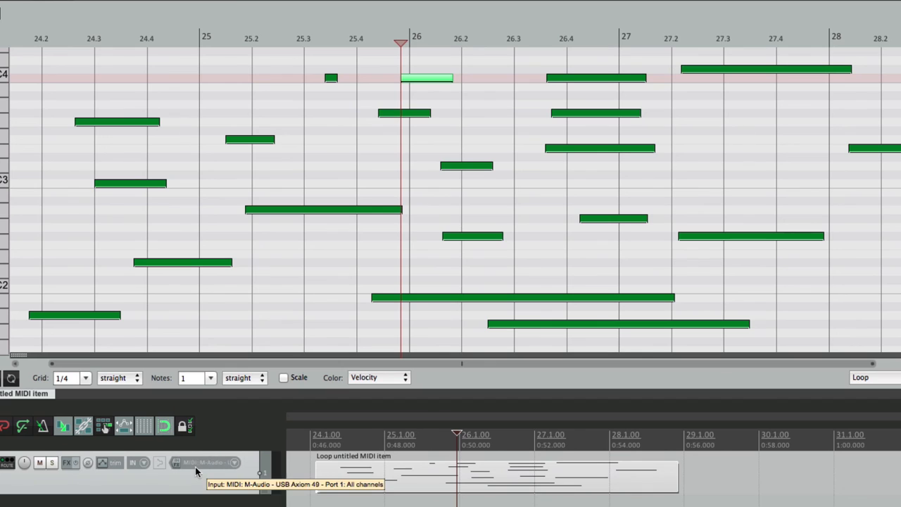
{"action": "left_click", "coordinate": [491, 184]}
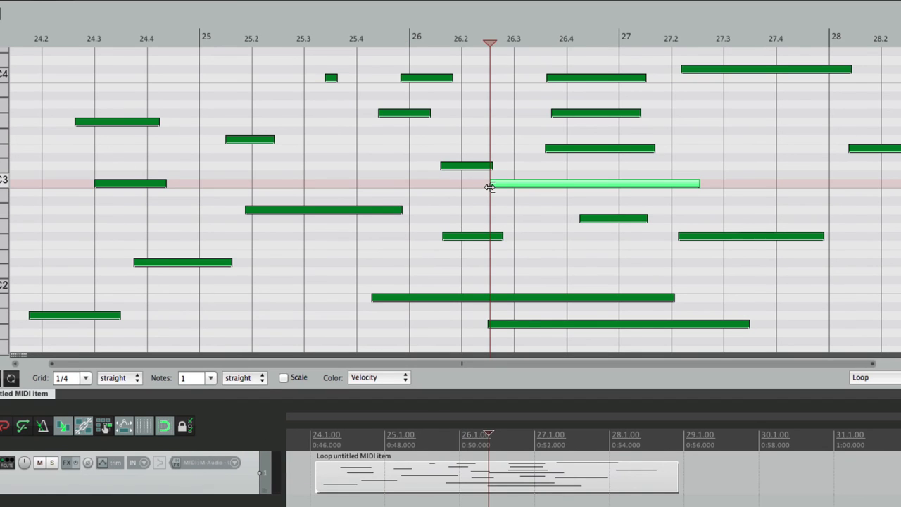
{"action": "left_click", "coordinate": [727, 107]}
{"action": "key", "text": "super+z"}
{"action": "key", "text": "super+z"}
{"action": "key", "text": "super+z"}
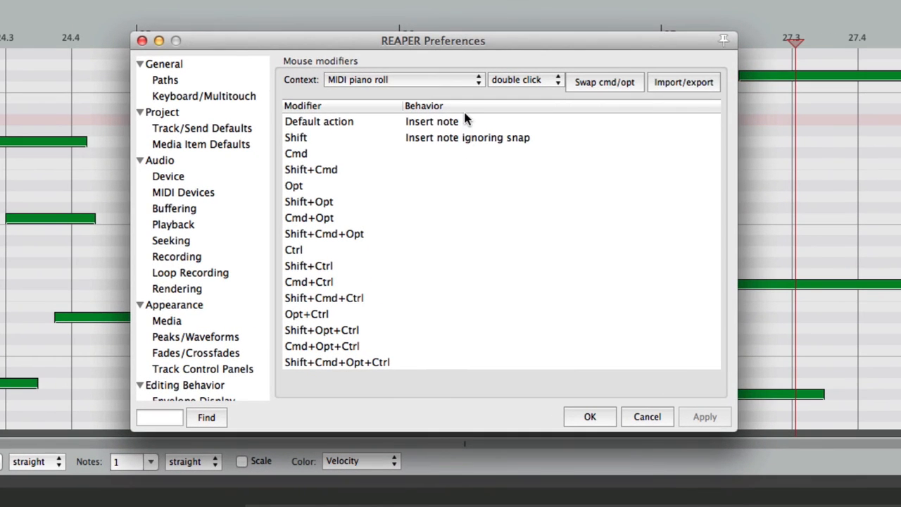
{"action": "left_click", "coordinate": [475, 104]}
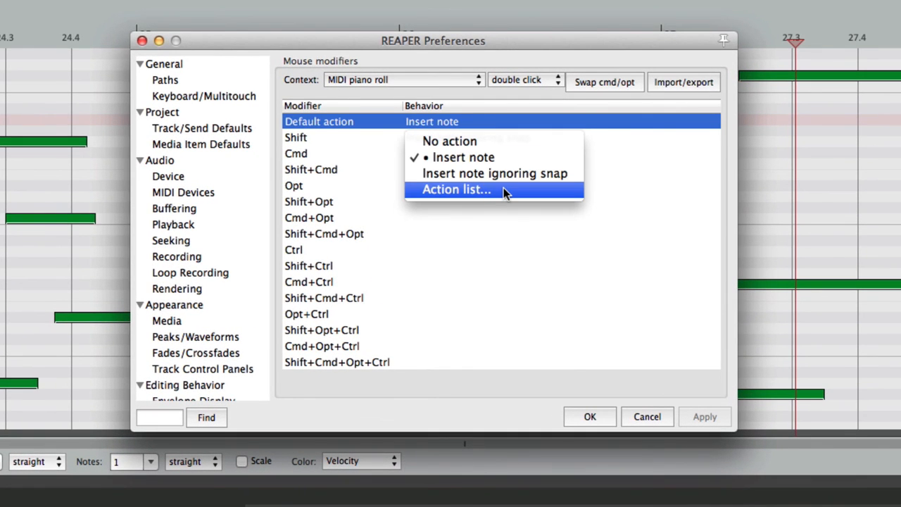
Step: Keep Insert note as the double-click default and open the Context dropdown
{"action": "left_click", "coordinate": [461, 234]}
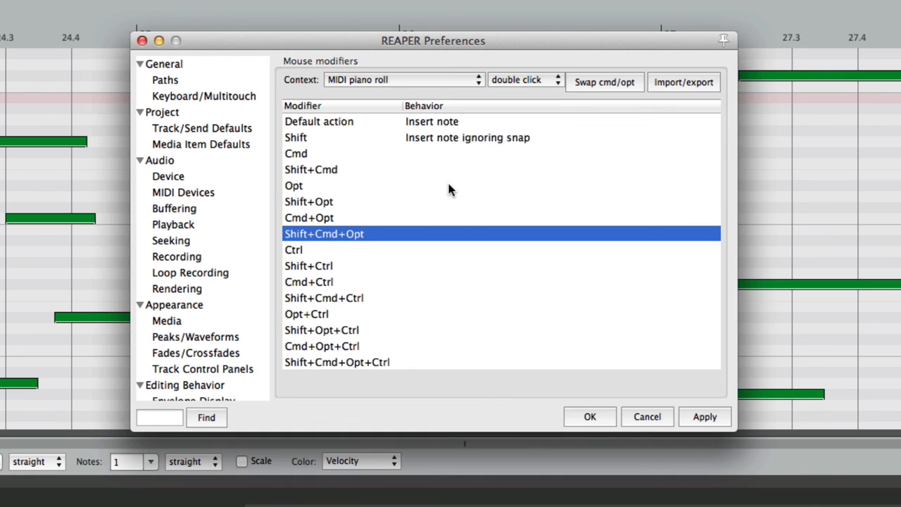
{"action": "left_click", "coordinate": [453, 80]}
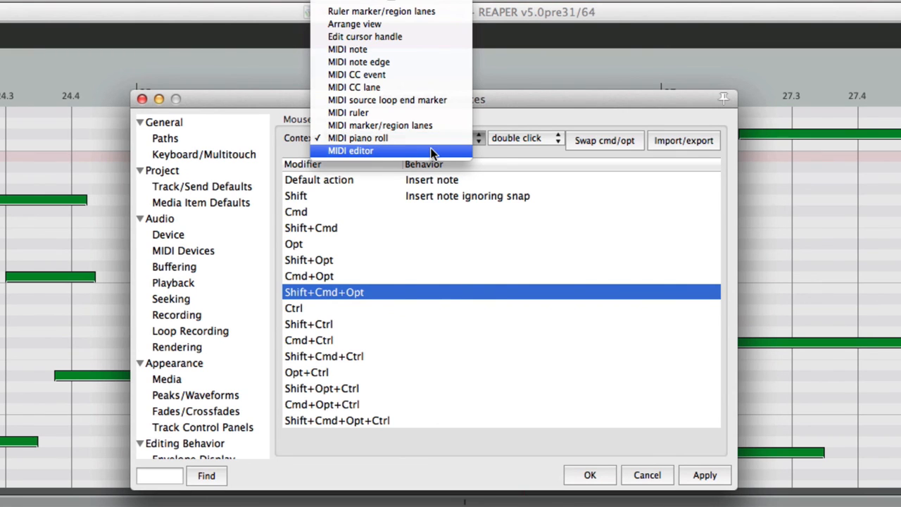
Step: Show MIDI editor right-drag modifiers, review the Default action choices unchanged, then reopen Context
{"action": "left_click", "coordinate": [432, 151]}
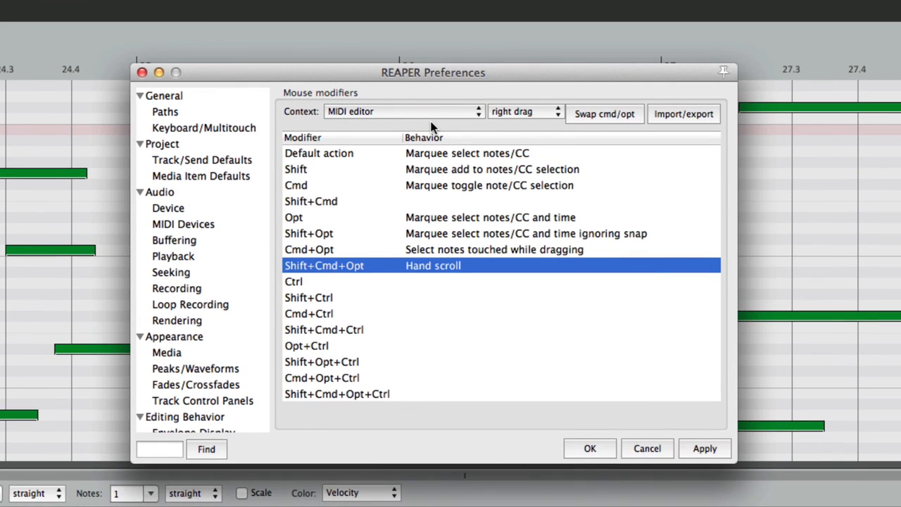
{"action": "left_click", "coordinate": [530, 114]}
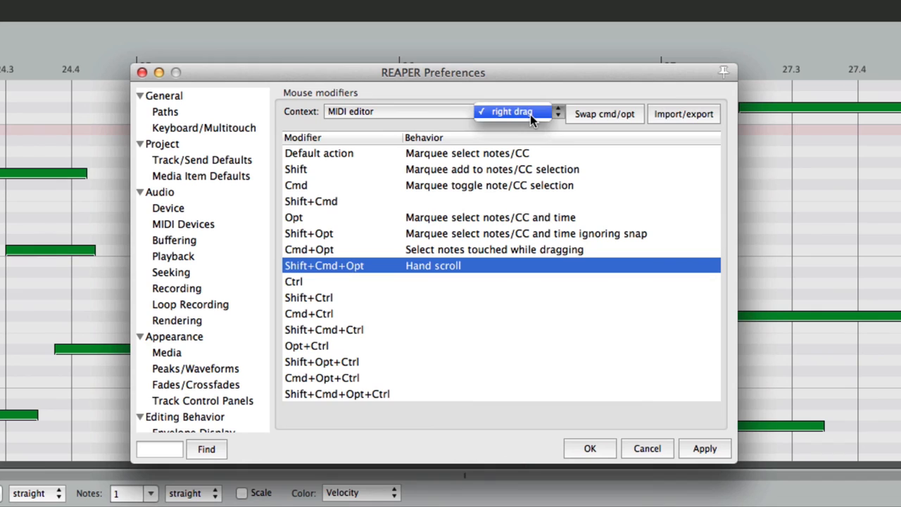
{"action": "left_click", "coordinate": [551, 126]}
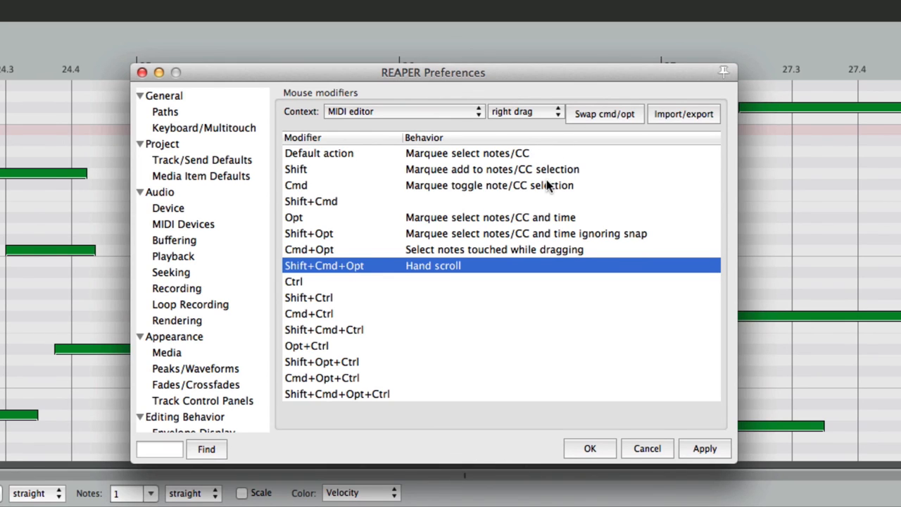
{"action": "double_click", "coordinate": [474, 154]}
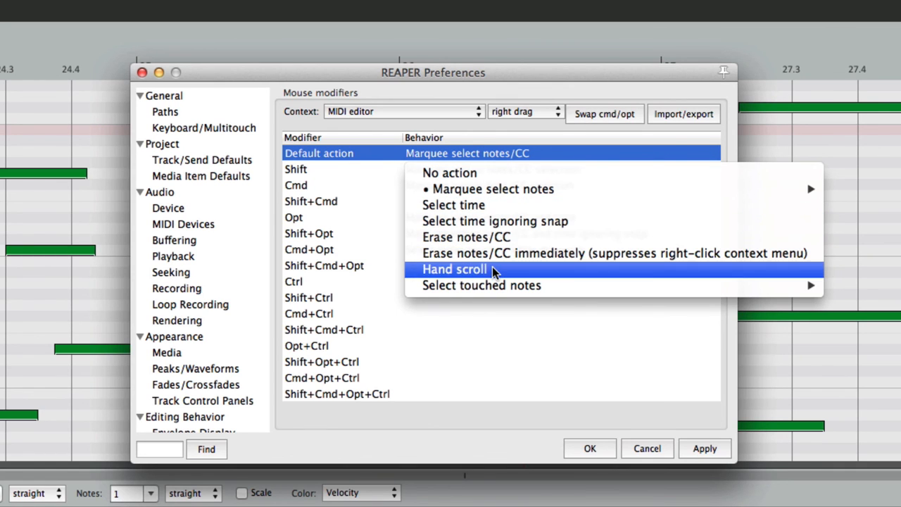
{"action": "left_click", "coordinate": [486, 328]}
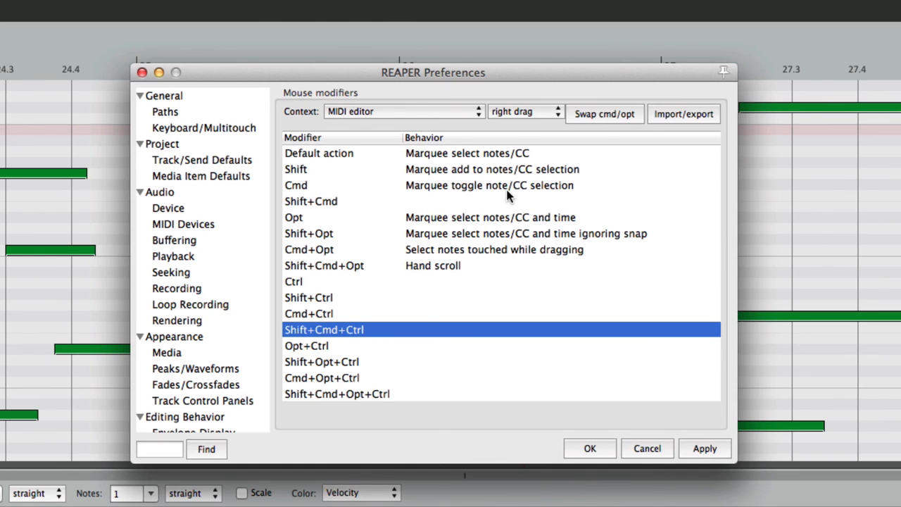
{"action": "left_click", "coordinate": [404, 110]}
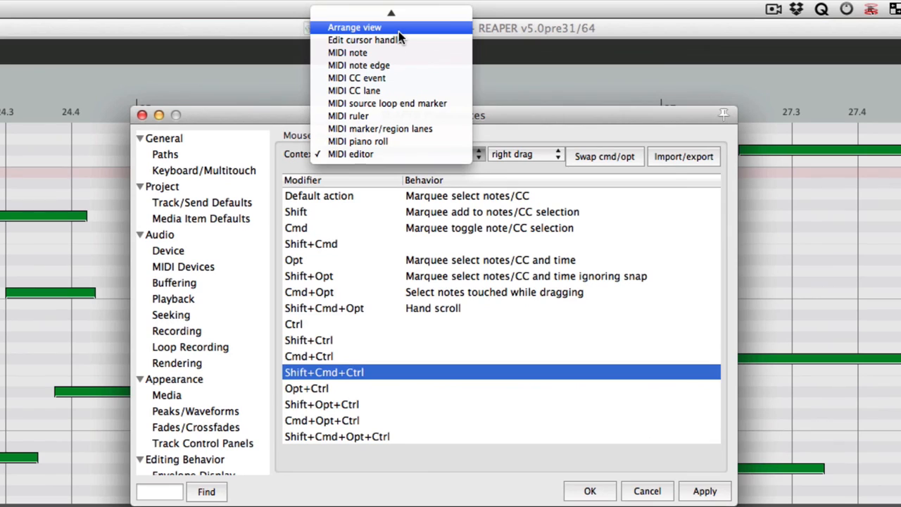